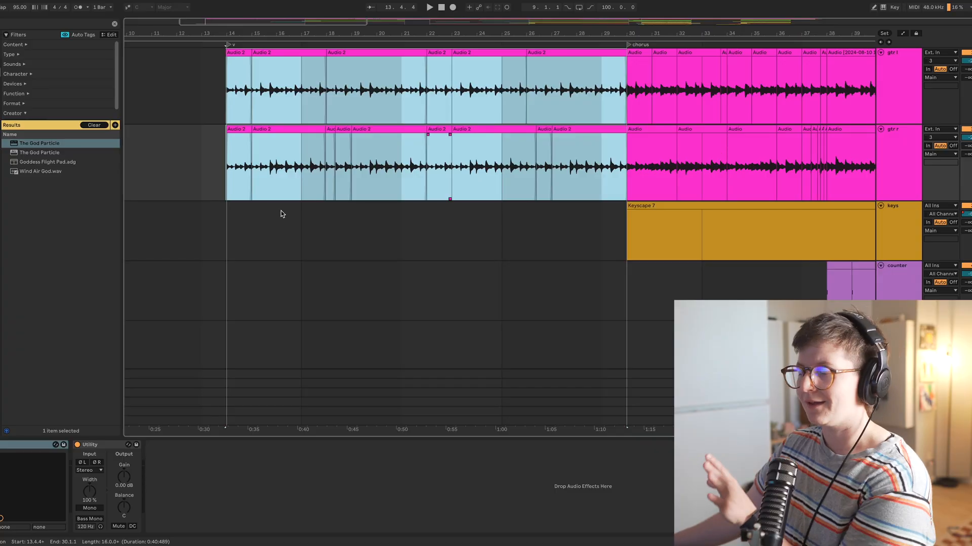
# Select the verse guitar clips on the gtr l track, from the verse start towards the chorus
pyautogui.moveTo(228, 221); pyautogui.dragTo(573, 105)
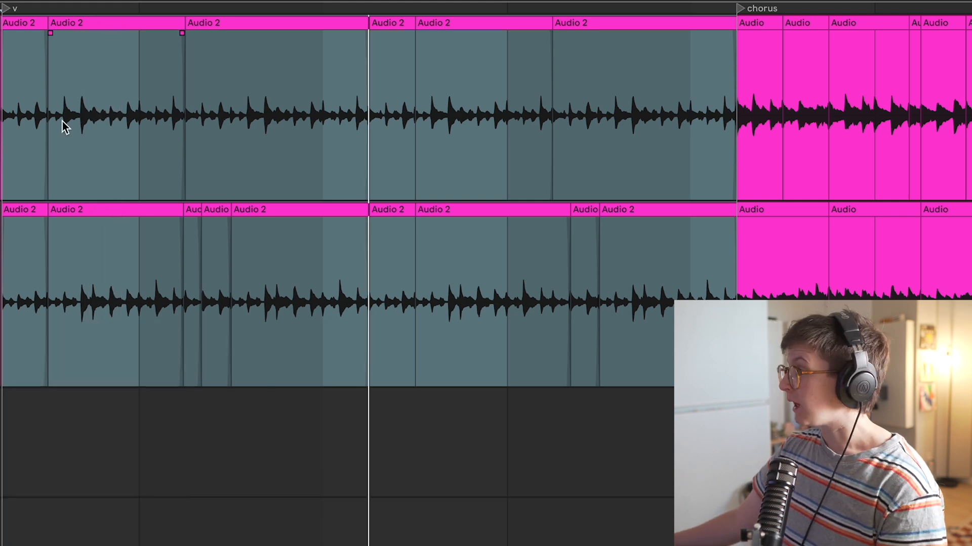
pyautogui.click(5, 126)
pyautogui.moveTo(3, 125); pyautogui.dragTo(676, 123)
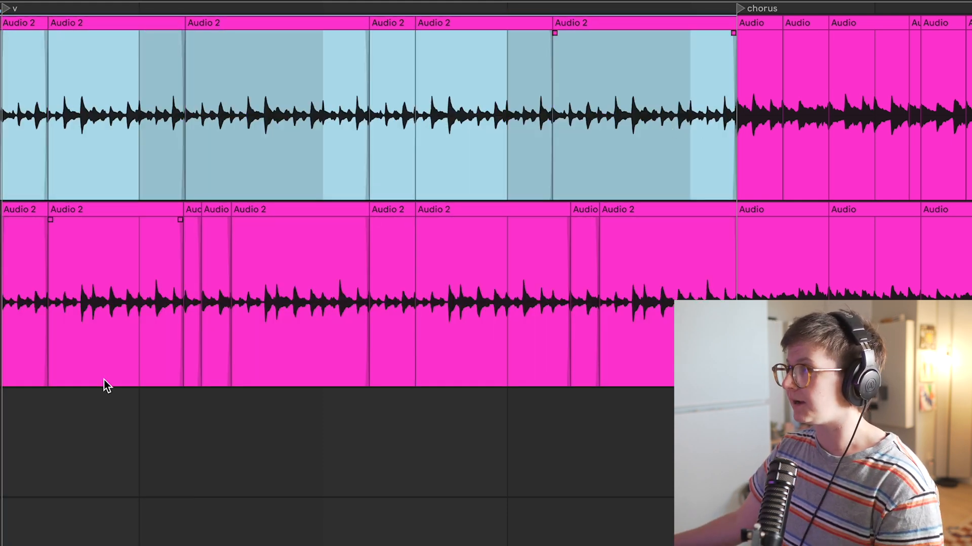
# Point to the start of the verse on gtr r and select the gtr r and gtr l tracks together
pyautogui.click(7, 306)
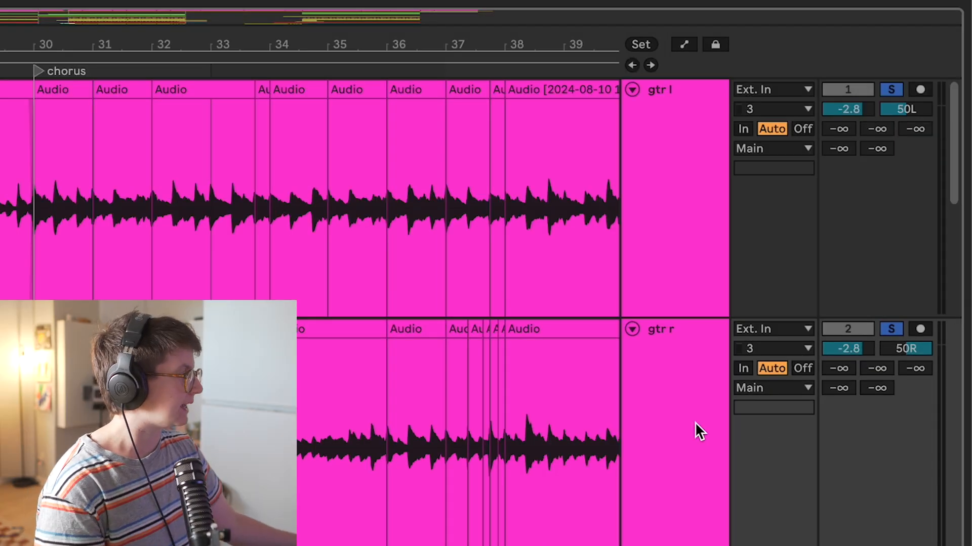
pyautogui.click(694, 423)
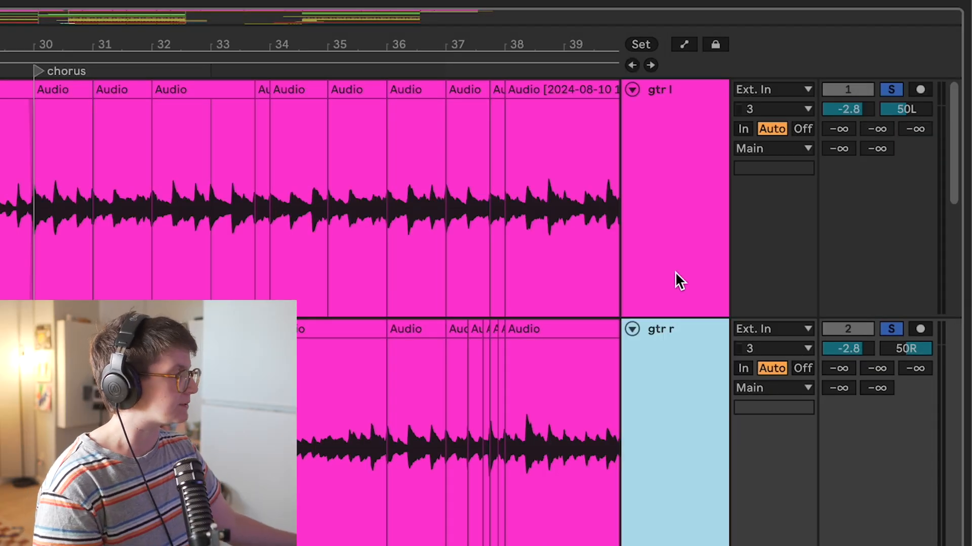
pyautogui.keyDown('shift'); pyautogui.click(675, 272); pyautogui.keyUp('shift')
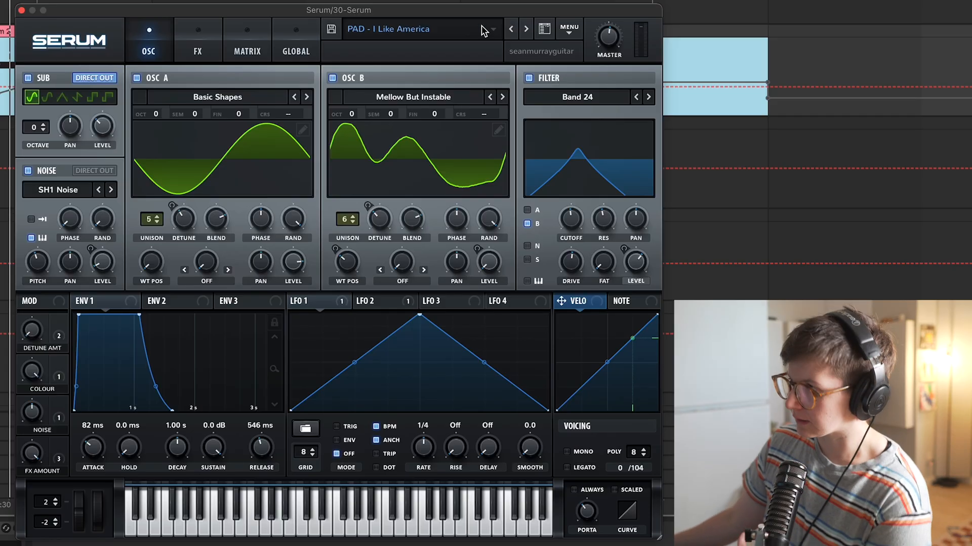
# Browse the Serum preset list from PAD - I Like America and select the pad's Serum clips through the verse up to the chorus
pyautogui.click(394, 28)
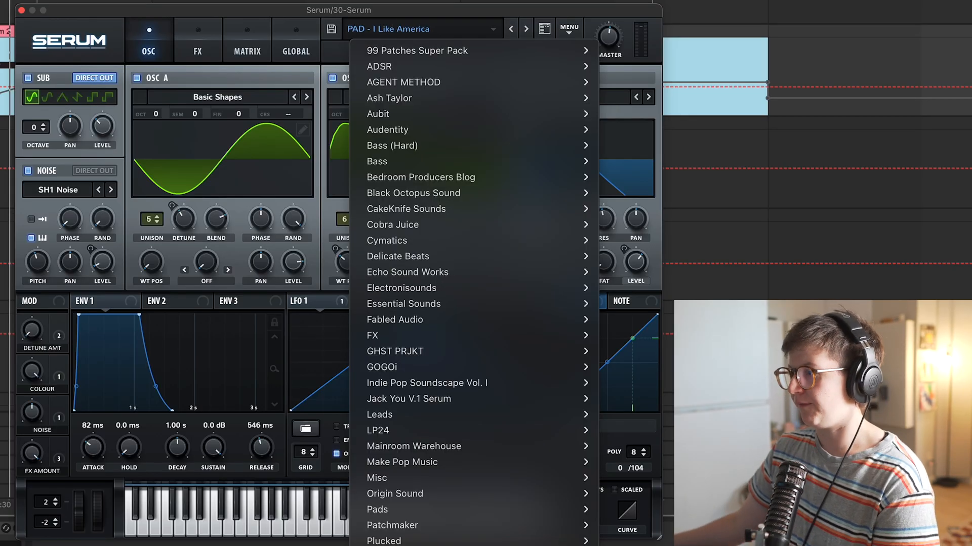
pyautogui.moveTo(405, 545)
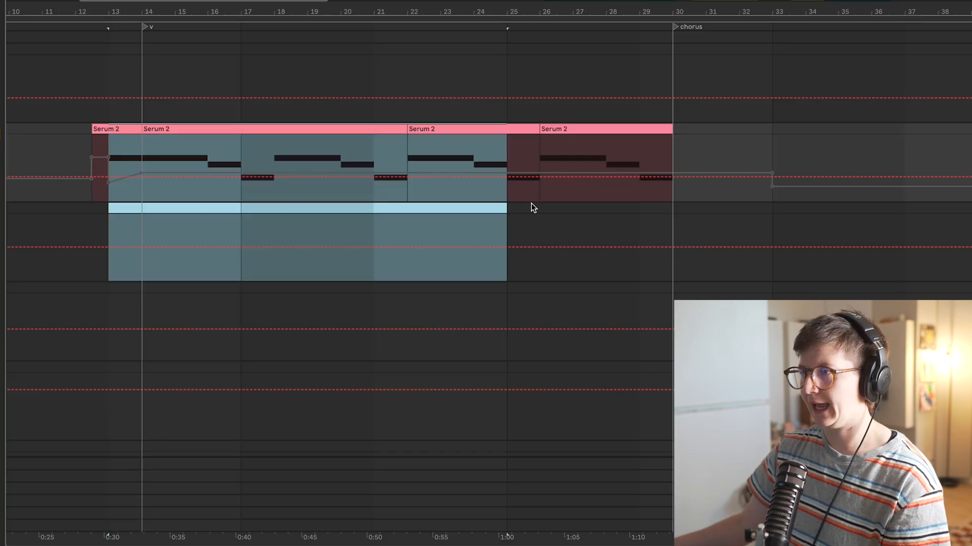
pyautogui.moveTo(530, 203); pyautogui.dragTo(686, 187)
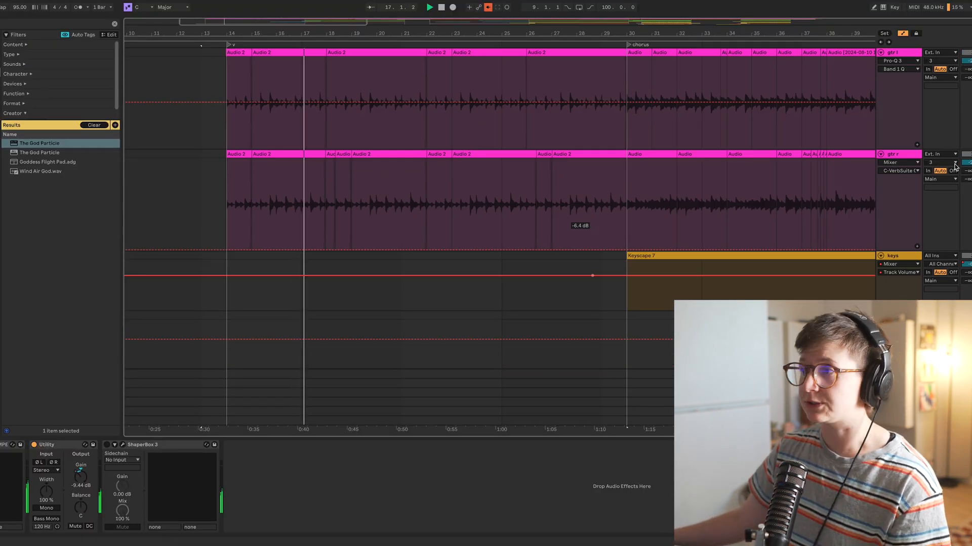
pyautogui.click(967, 179)
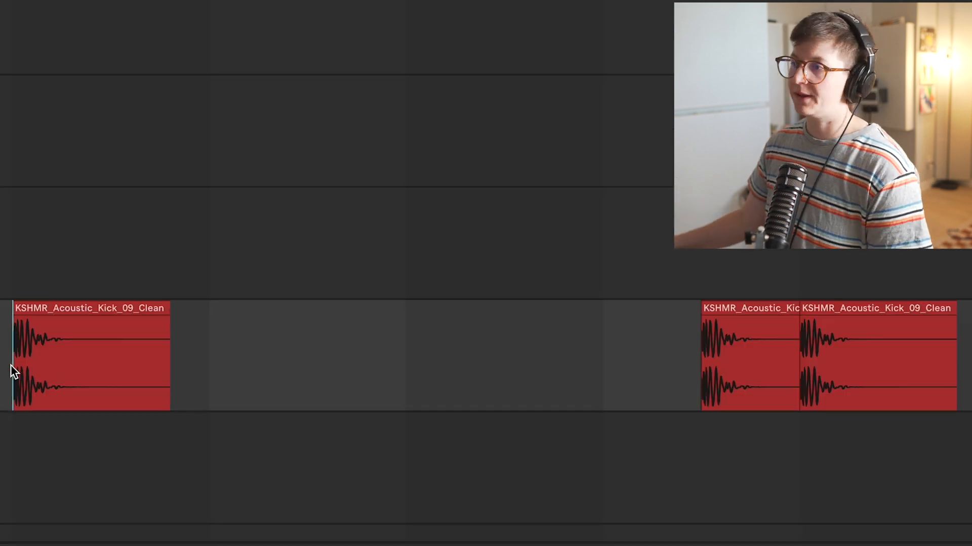
# Highlight the verb kick pattern at bar 22, close its ValhallaVintageVerb window and play the kick
pyautogui.moveTo(11, 369); pyautogui.dragTo(616, 390)
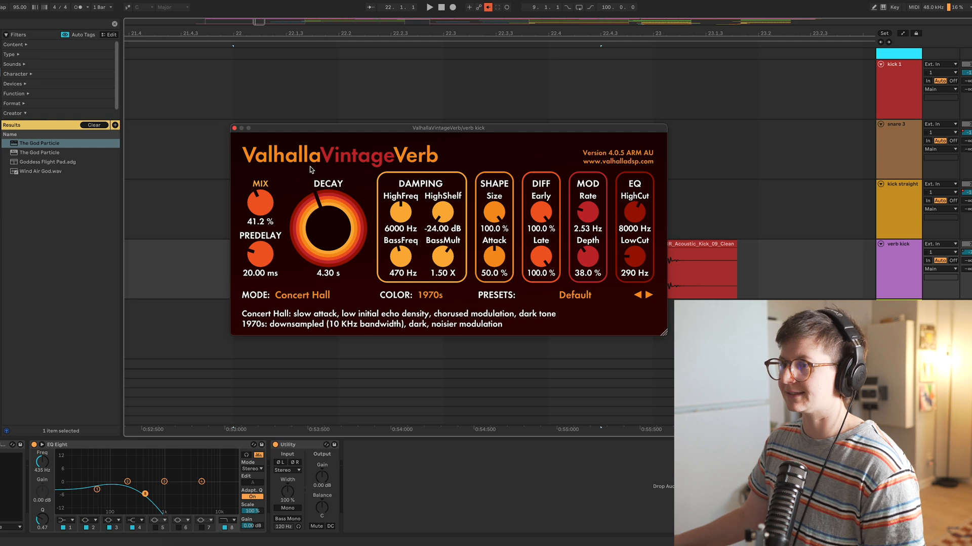
pyautogui.click(234, 128)
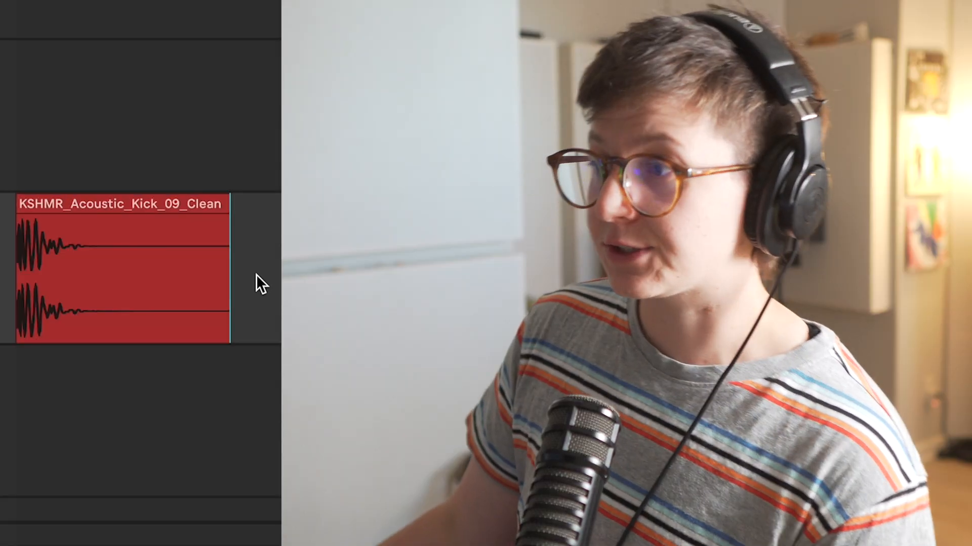
pyautogui.click(122, 268)
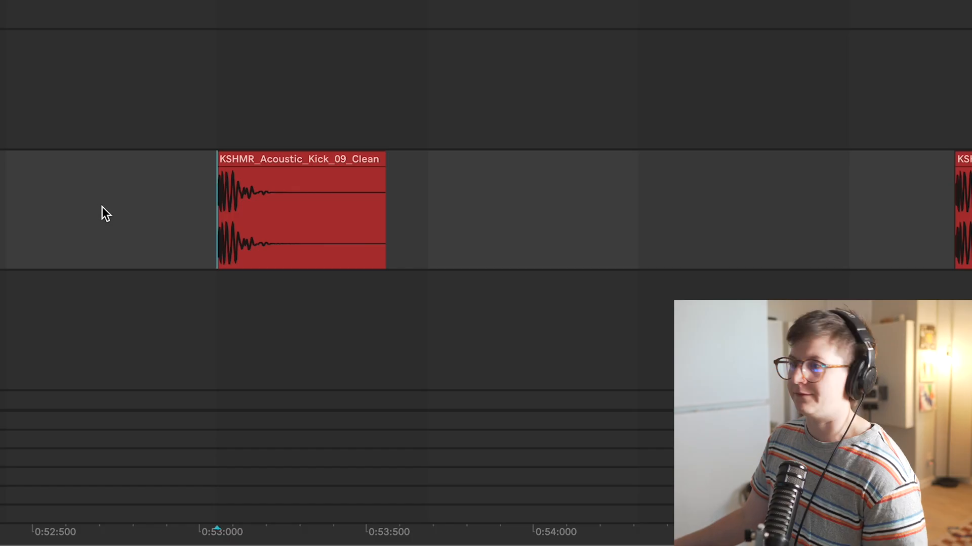
pyautogui.press('space')
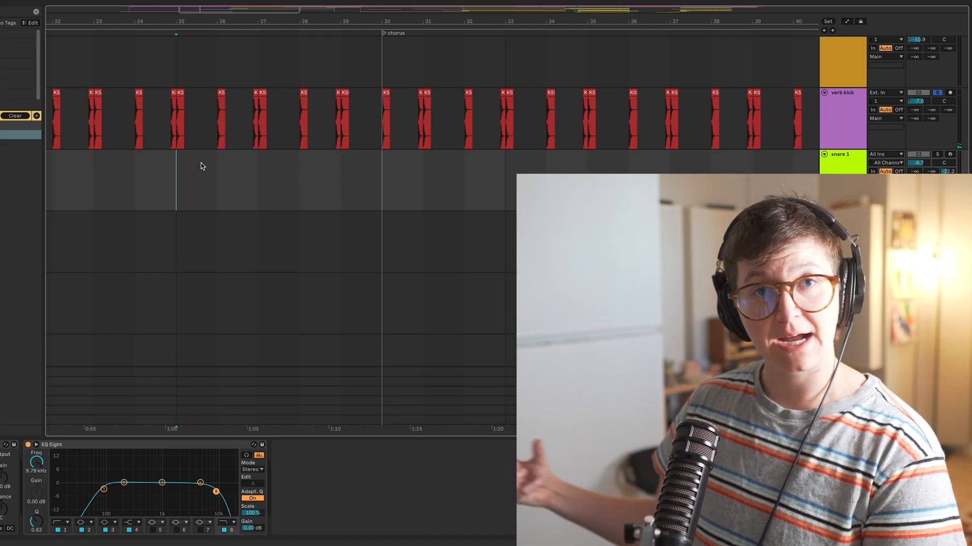
# Select the Serum bass clips in the first chorus, bars 30 to 46, and close the BA - Reeses instrument window
pyautogui.hscroll(3, 201, 166)
pyautogui.scroll(3, 304, 228)
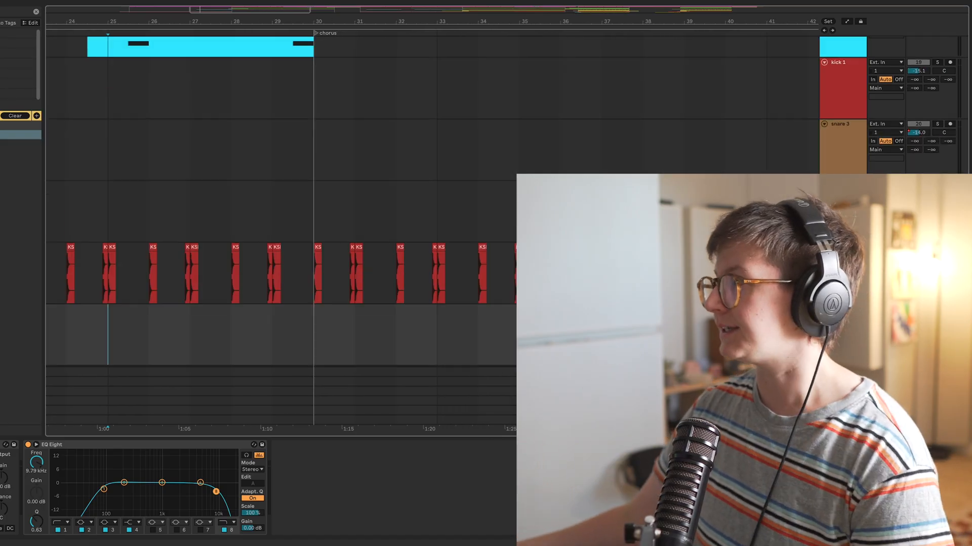
pyautogui.scroll(5, 394, 314)
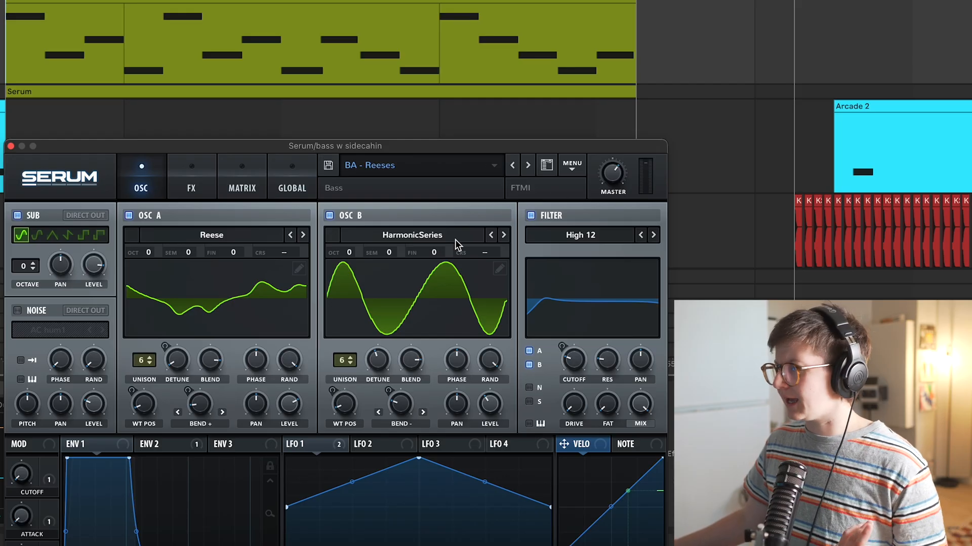
pyautogui.moveTo(4, 48); pyautogui.dragTo(494, 77)
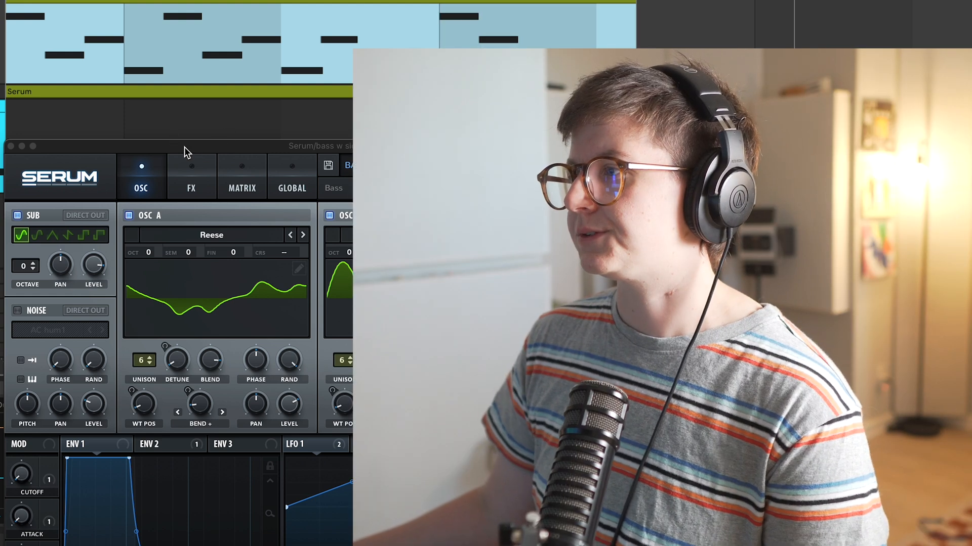
pyautogui.click(11, 146)
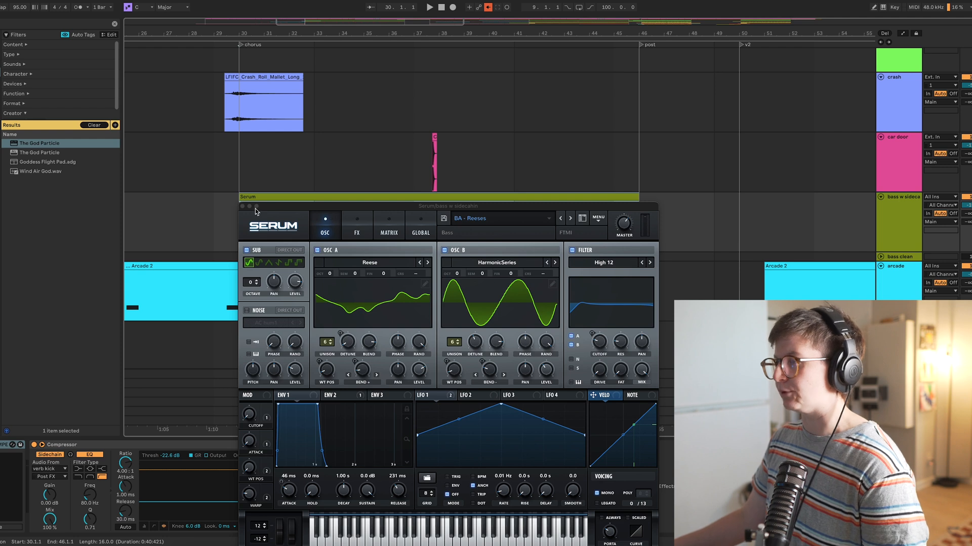
pyautogui.click(242, 207)
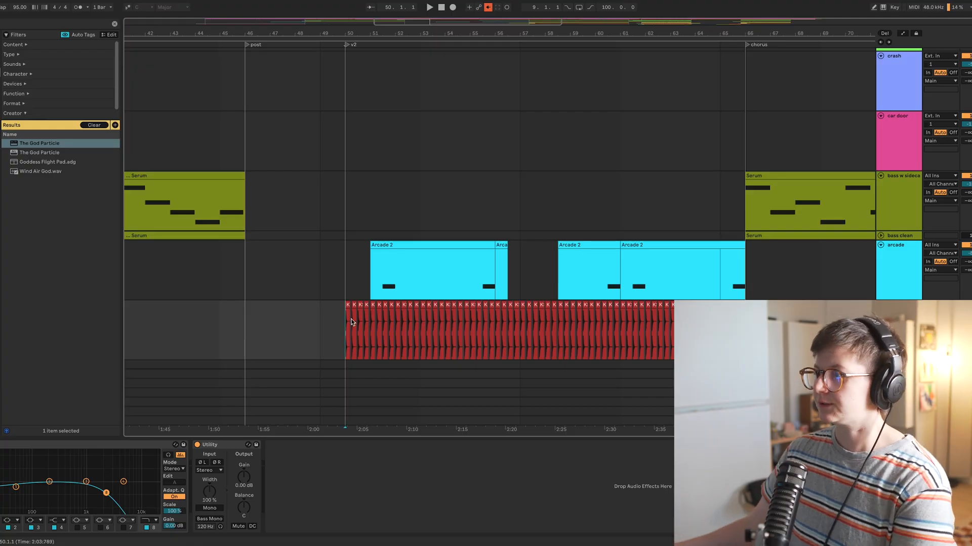
# Examine the repeated kick clips at the start of the v2 section at bar 50 up close
pyautogui.press('+')
pyautogui.press('+')
pyautogui.press('+')
pyautogui.press('+')
pyautogui.press('+')
pyautogui.press('+')
pyautogui.press('+')
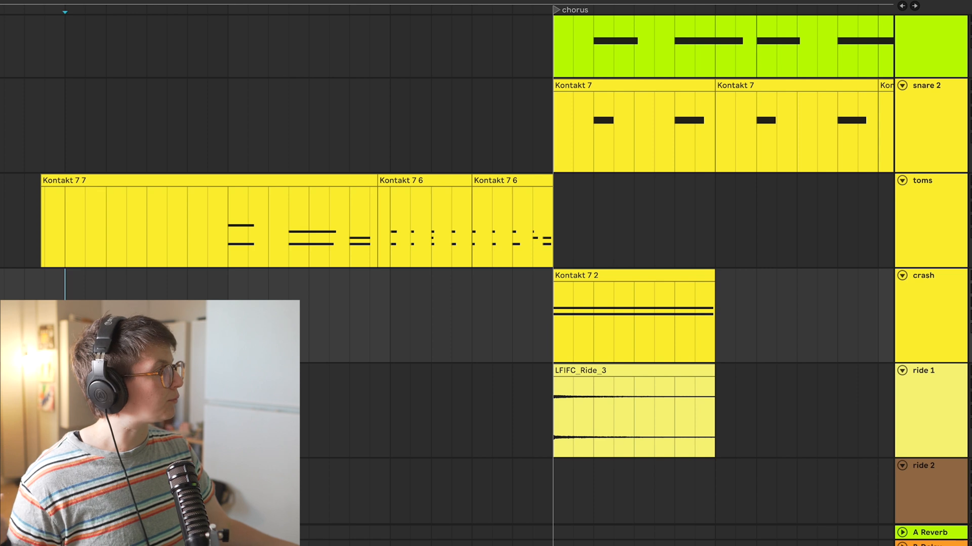
# Select the toms track and set a playback position within the tom fill that leads into the chorus
pyautogui.click(927, 208)
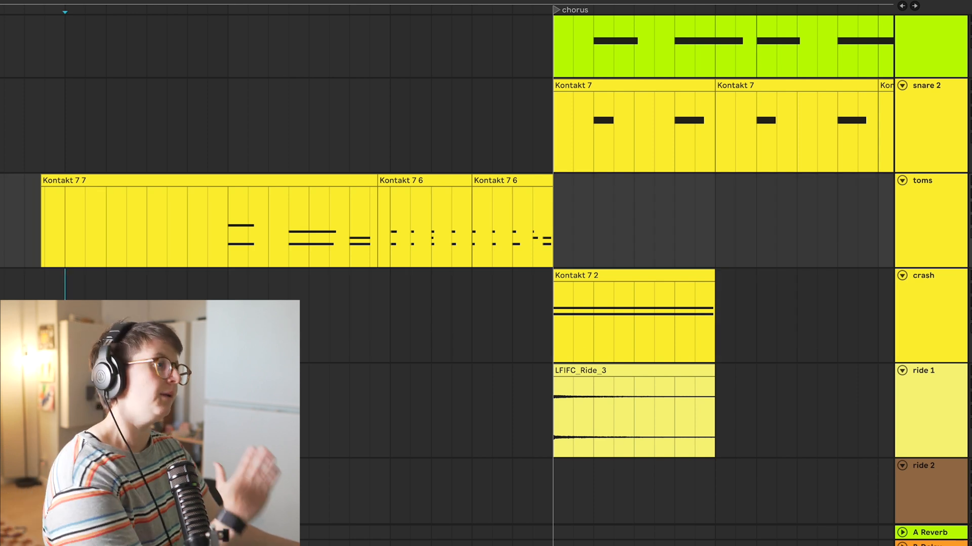
pyautogui.click(214, 289)
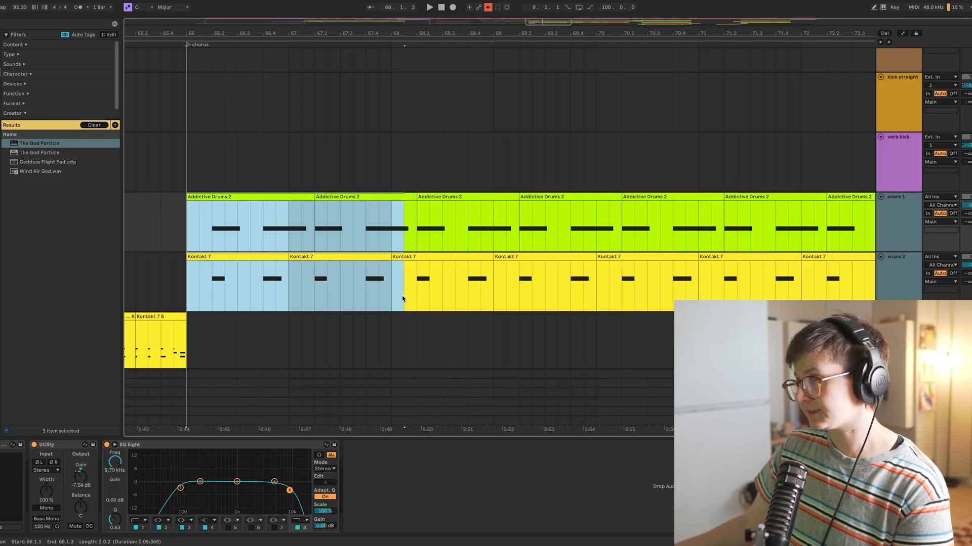
# Select the snare 1 and snare 2 tracks and audition the layered snares from the chorus start at bar 66
pyautogui.click(905, 295)
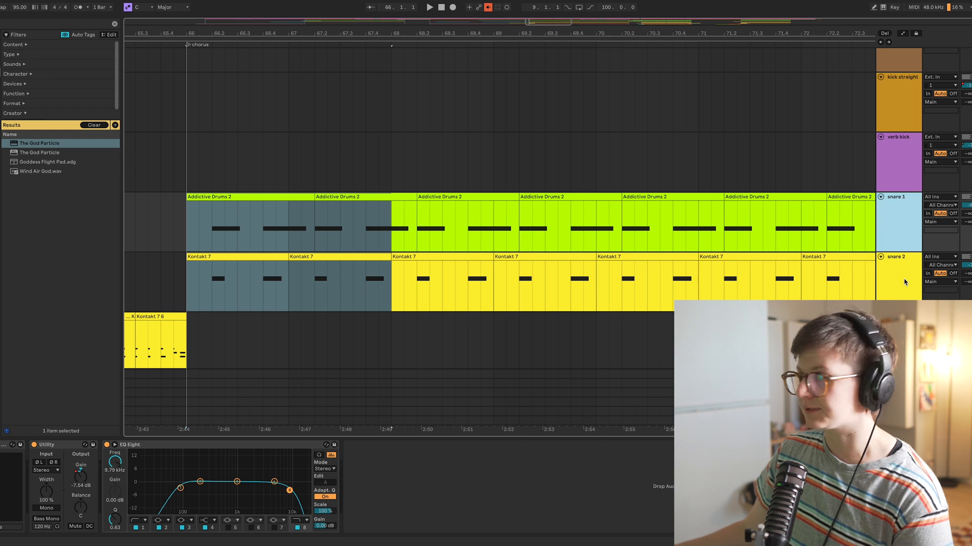
pyautogui.click(901, 296)
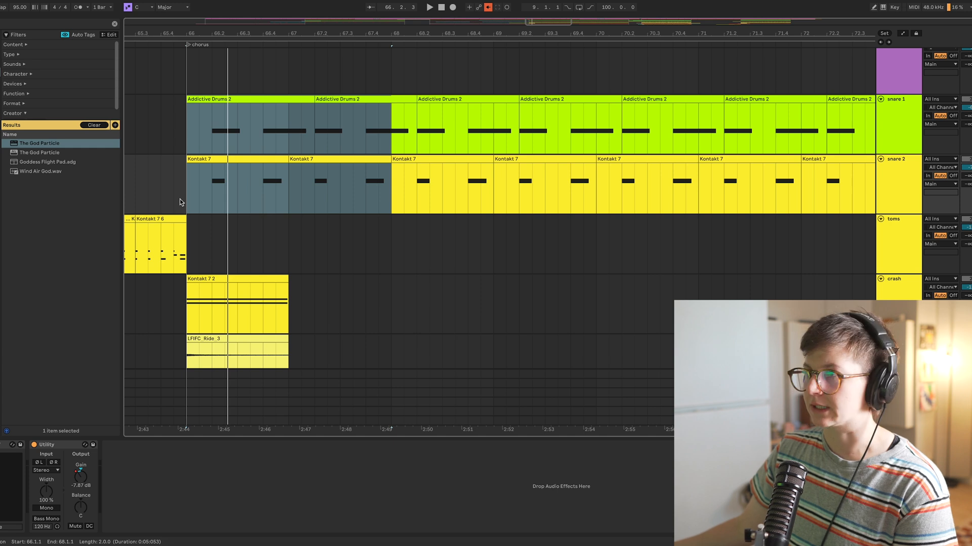
pyautogui.click(184, 197)
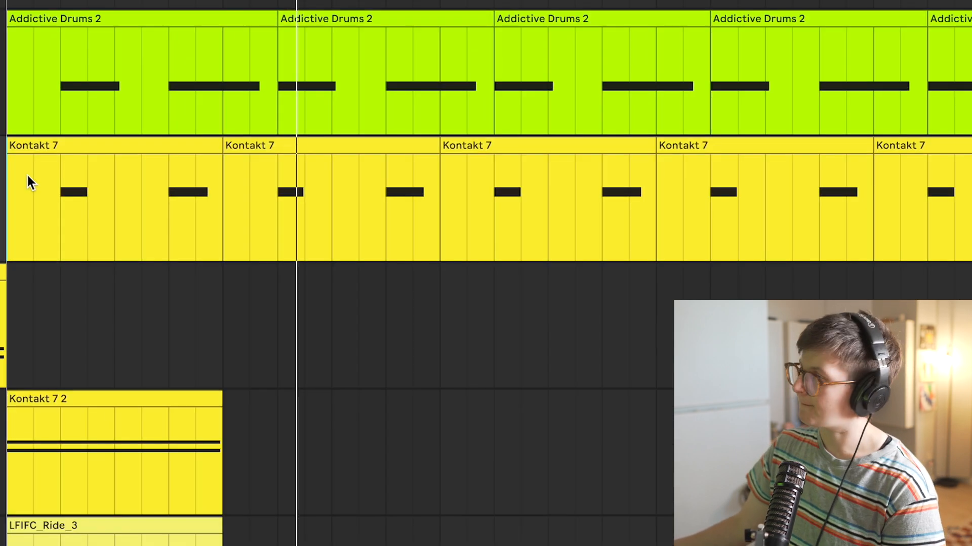
pyautogui.press('space')
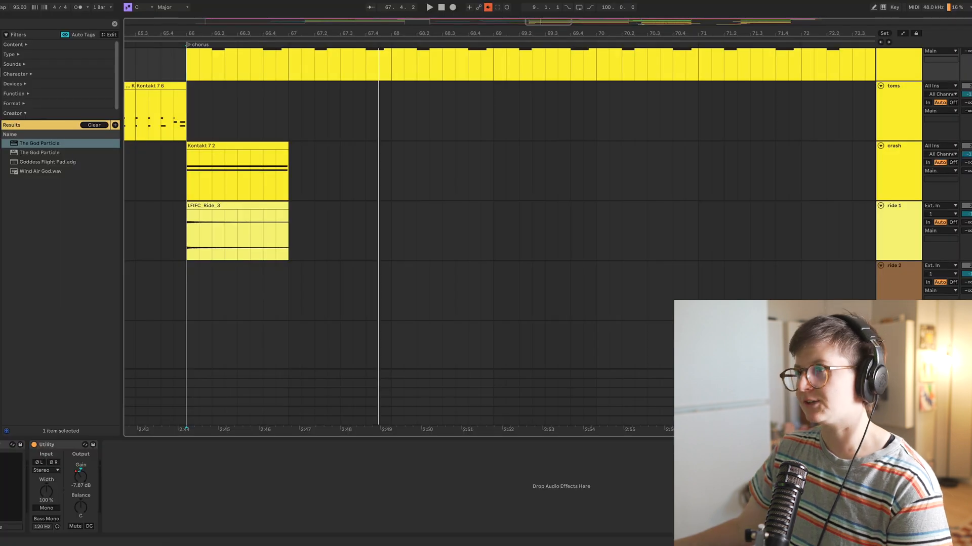
# Play the crash track from just before the chorus at bar 66
pyautogui.click(964, 172)
pyautogui.click(141, 170)
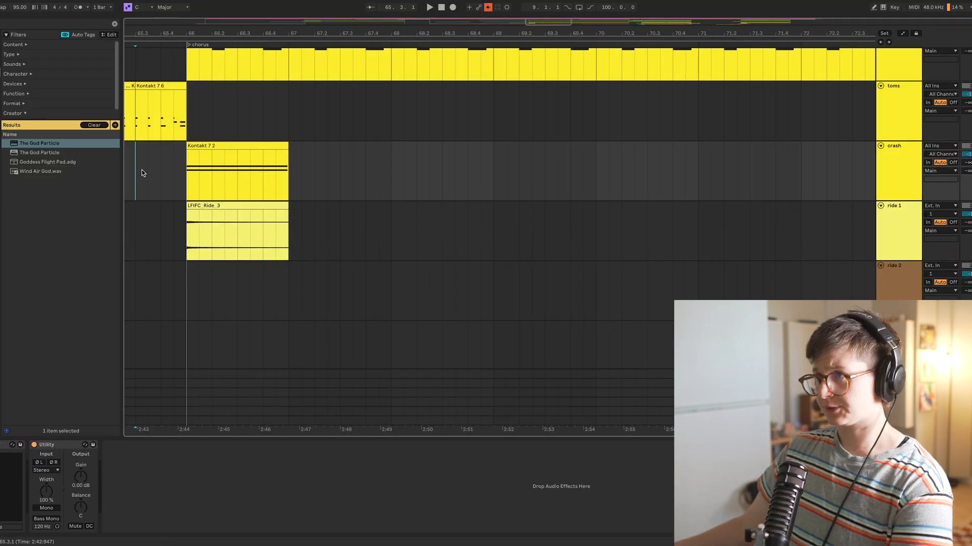
pyautogui.click(179, 177)
pyautogui.press('space')
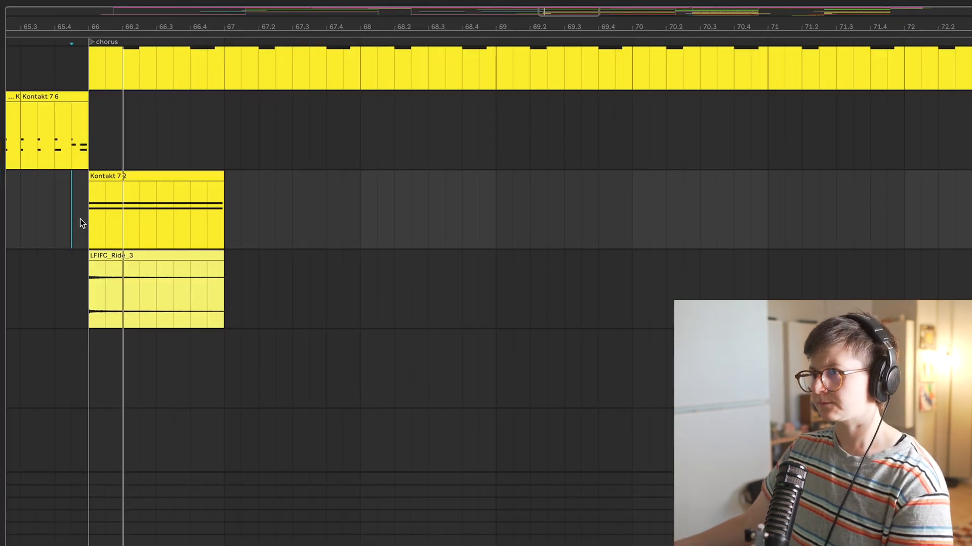
# Review the counter track's Piano Colors instrument and its ValhallaVintageVerb reverb, closing both plugin windows
pyautogui.scroll(-10, 278, 318)
pyautogui.scroll(13, 275, 329)
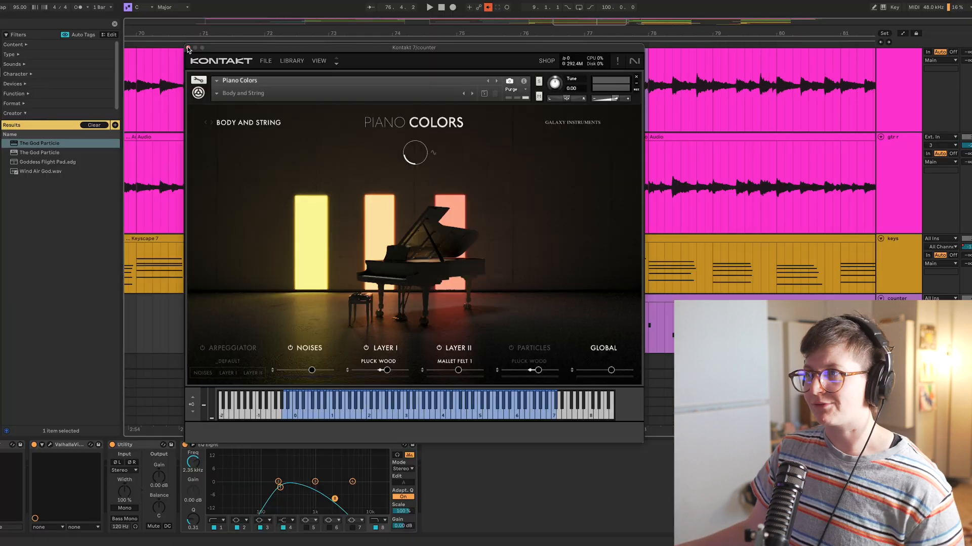
pyautogui.click(5, 8)
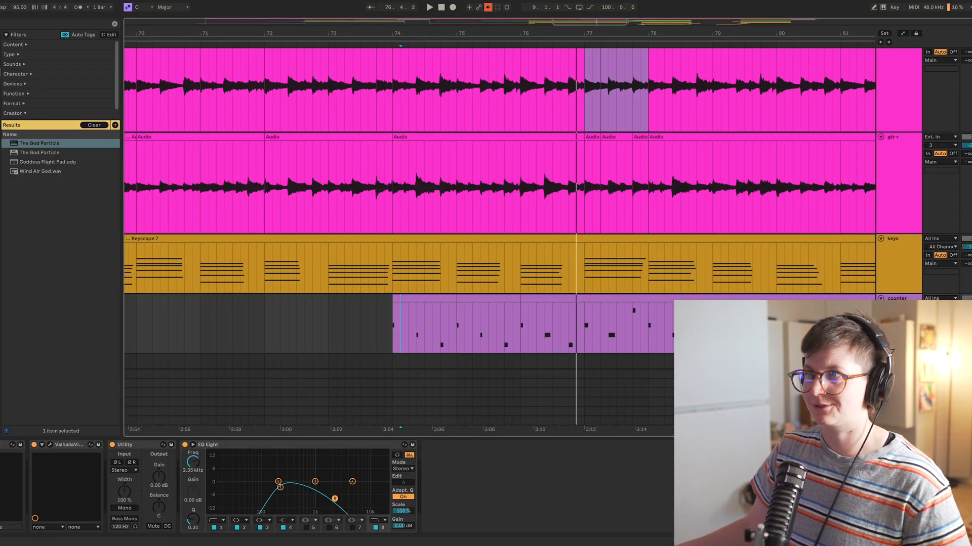
pyautogui.click(51, 445)
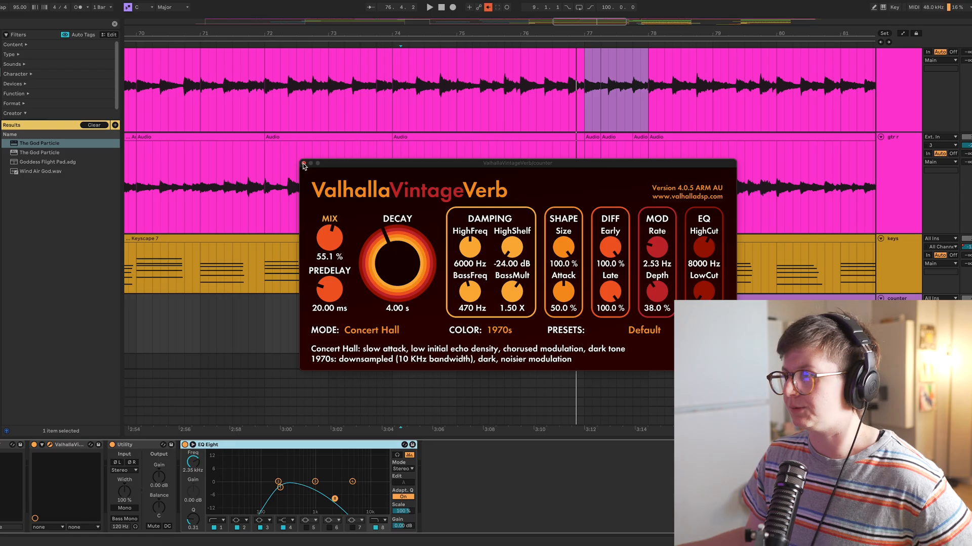
pyautogui.click(24, 23)
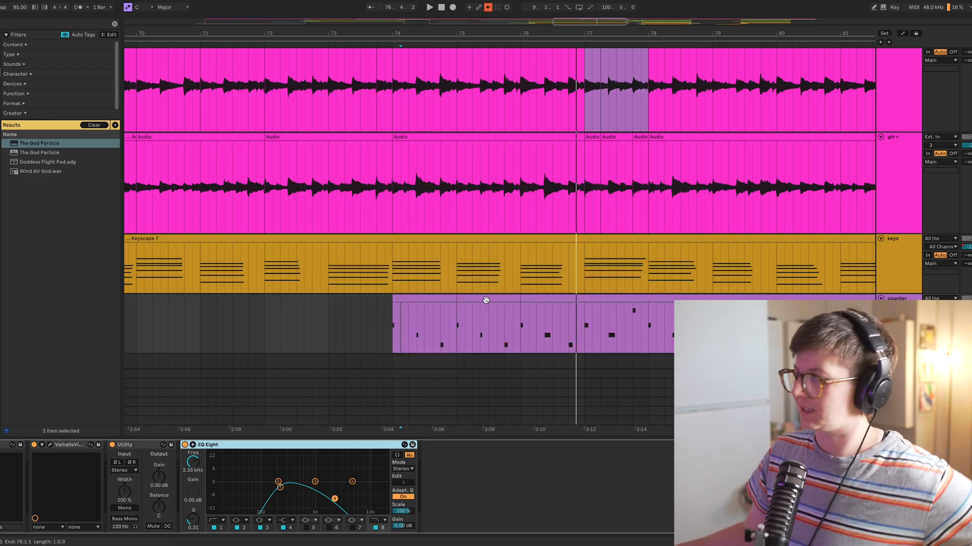
pyautogui.click(393, 365)
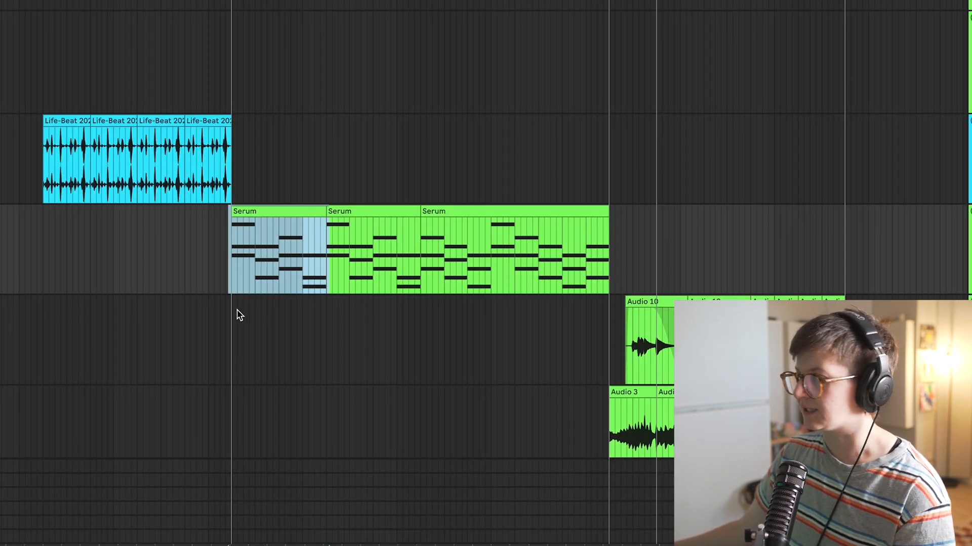
# Highlight the Serum chords and the keys notes at the start of the chorus at bar 66
pyautogui.moveTo(297, 268); pyautogui.dragTo(296, 298)
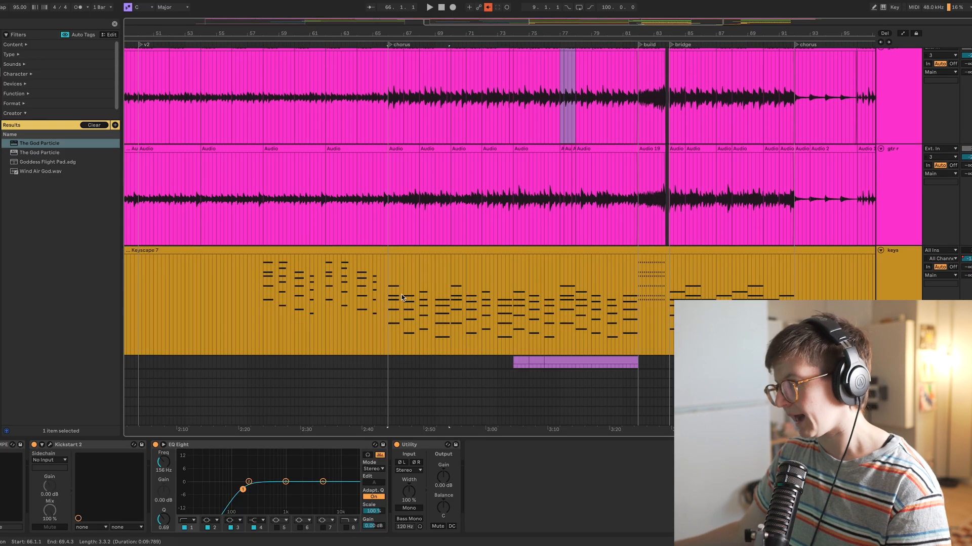
pyautogui.moveTo(449, 314); pyautogui.dragTo(385, 318)
pyautogui.click(386, 317)
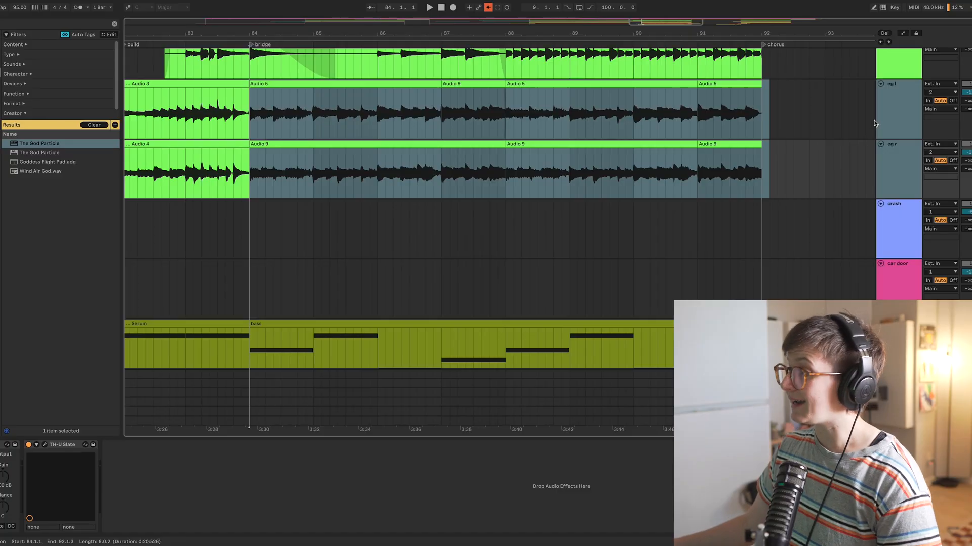
# Select the eg l electric guitar track at the bridge
pyautogui.click(896, 123)
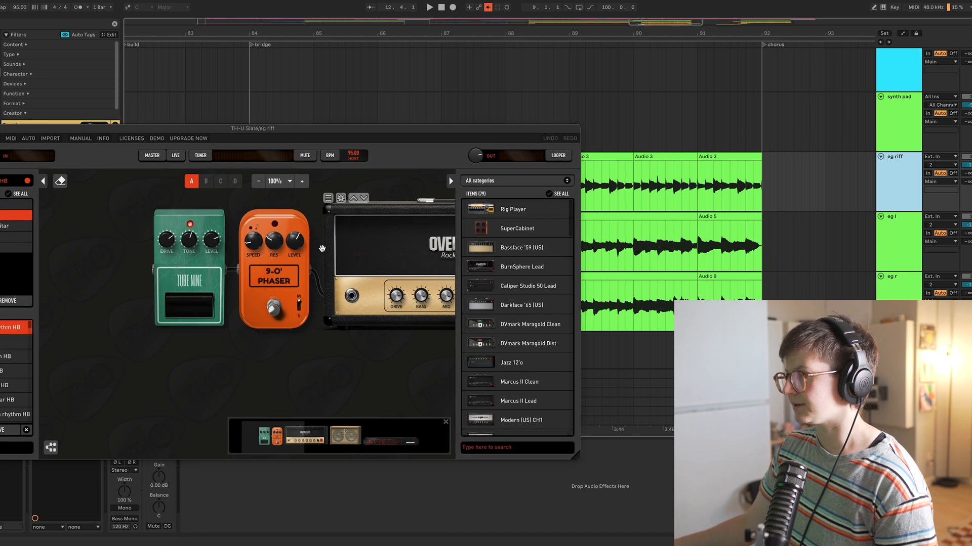
# Examine the pedals, amp and preset list in the eg riff track's TH-U Slate plugin, and close its window
pyautogui.moveTo(283, 383); pyautogui.dragTo(228, 384)
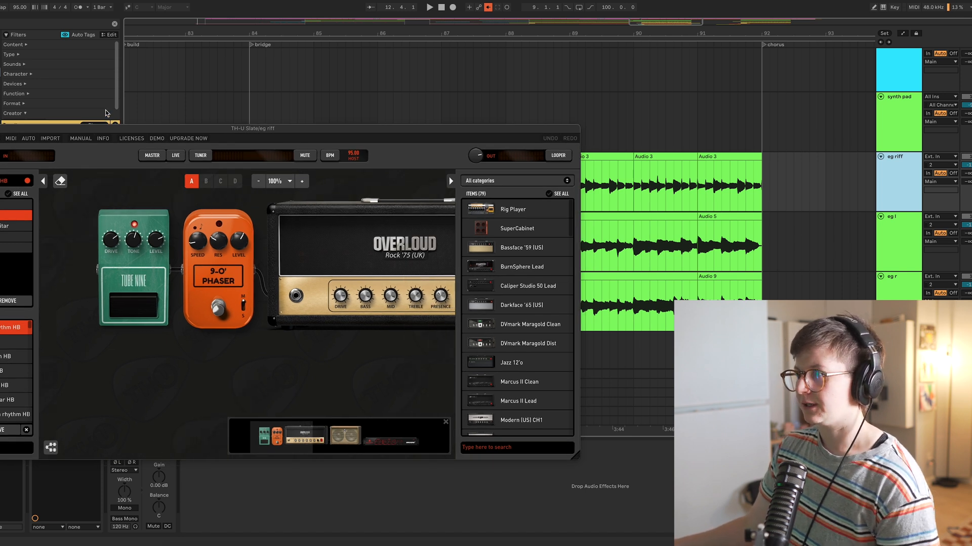
pyautogui.moveTo(98, 130); pyautogui.dragTo(252, 130)
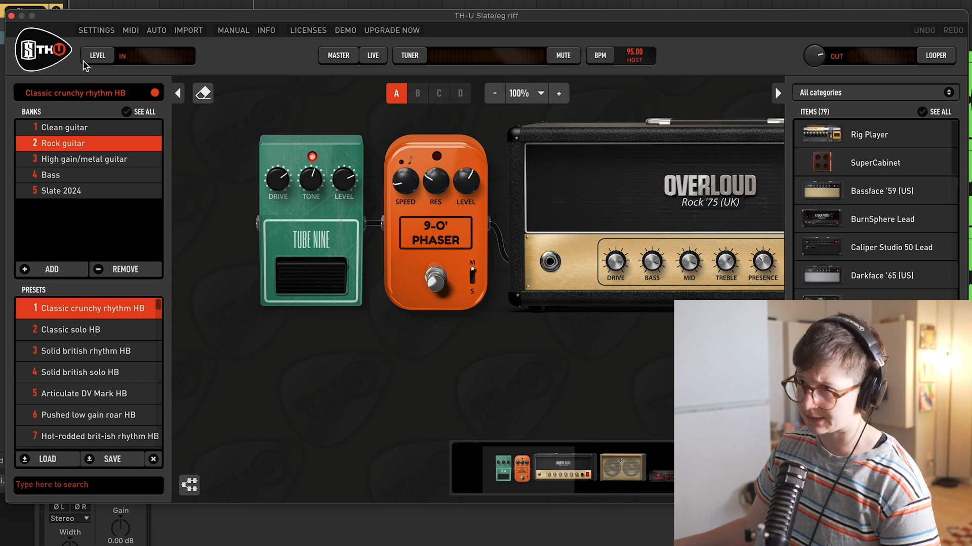
pyautogui.click(11, 16)
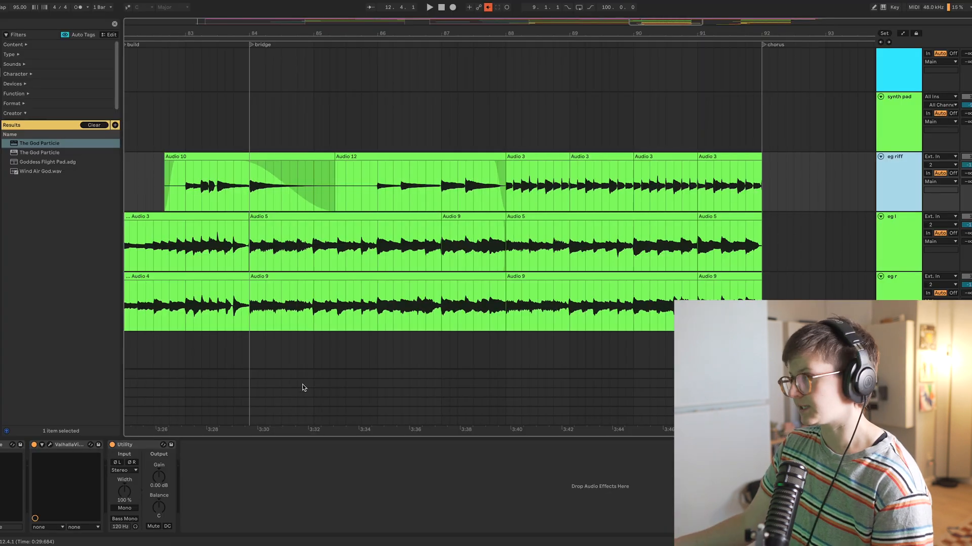
# Highlight the toms clips across the whole bridge, from bar 84 to bar 92
pyautogui.click(257, 352)
pyautogui.click(951, 247)
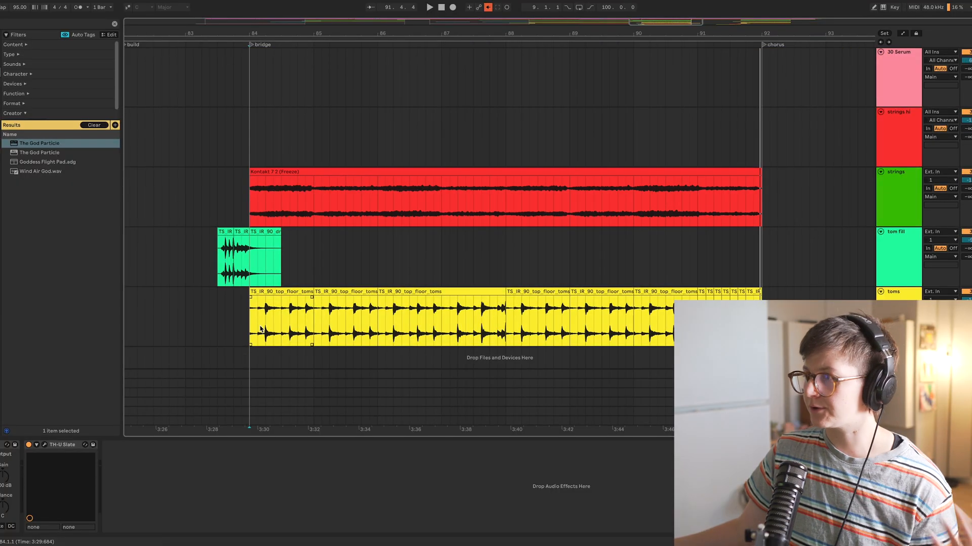
pyautogui.moveTo(249, 323); pyautogui.dragTo(758, 331)
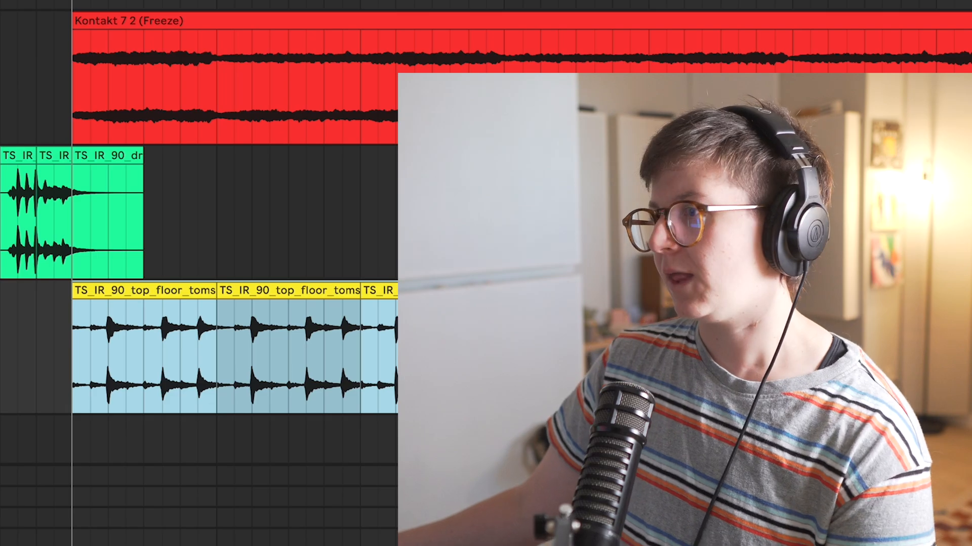
pyautogui.press('super+j')
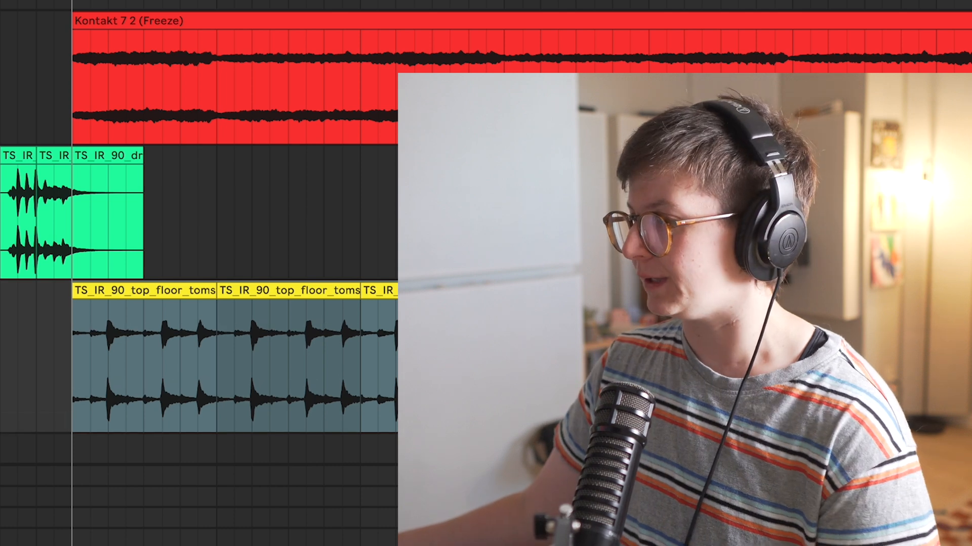
pyautogui.scroll(-1, 199, 253)
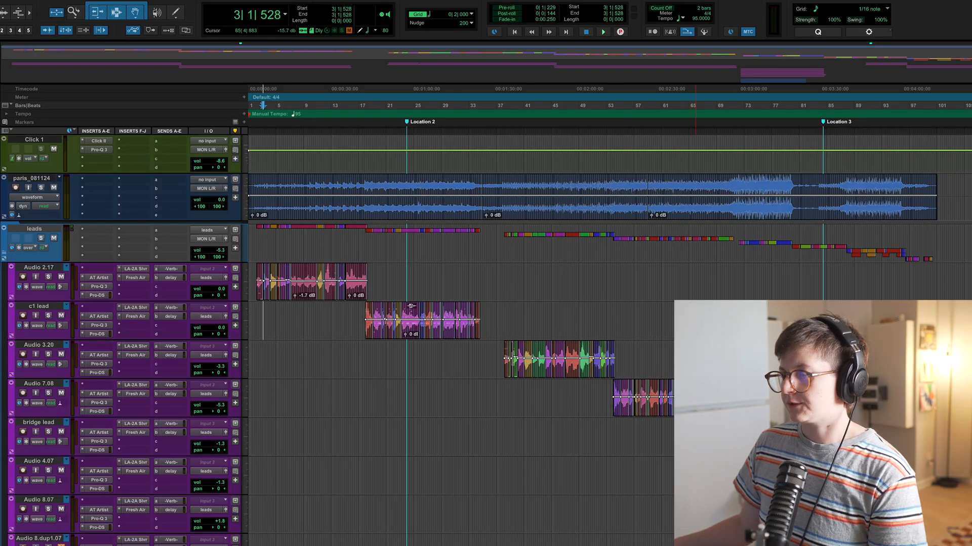
# Switch to the Pro Tools vocal session and highlight all the lead vocal clips across the song
pyautogui.click(860, 211)
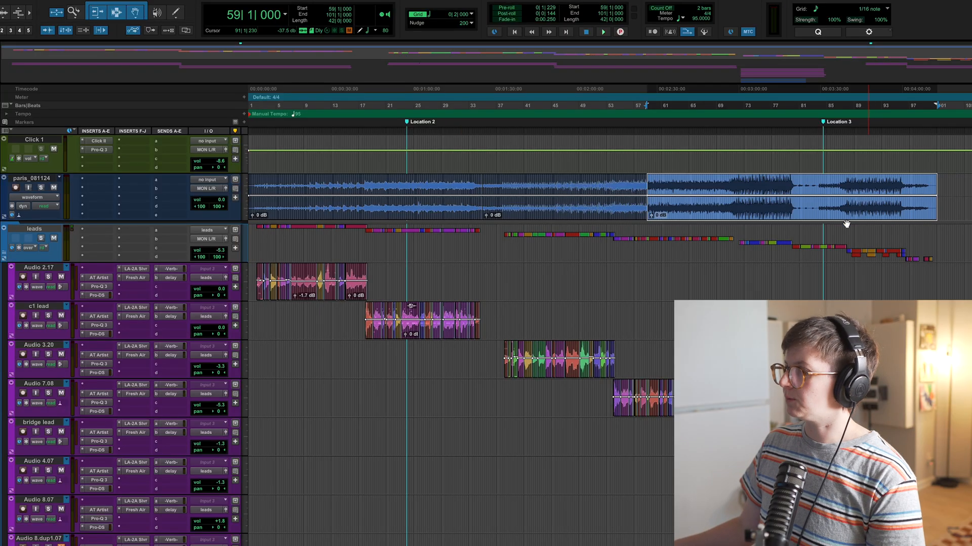
pyautogui.press('super+a')
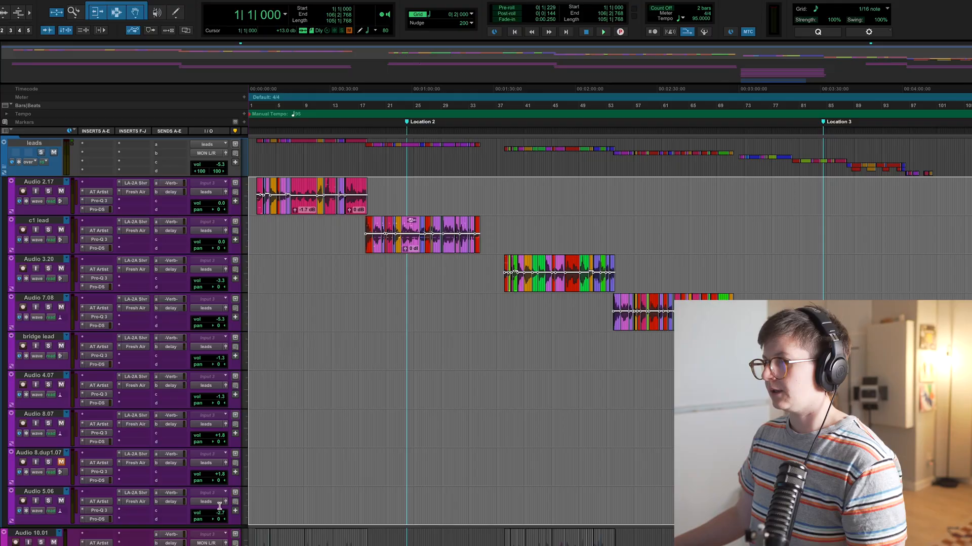
pyautogui.click(312, 229)
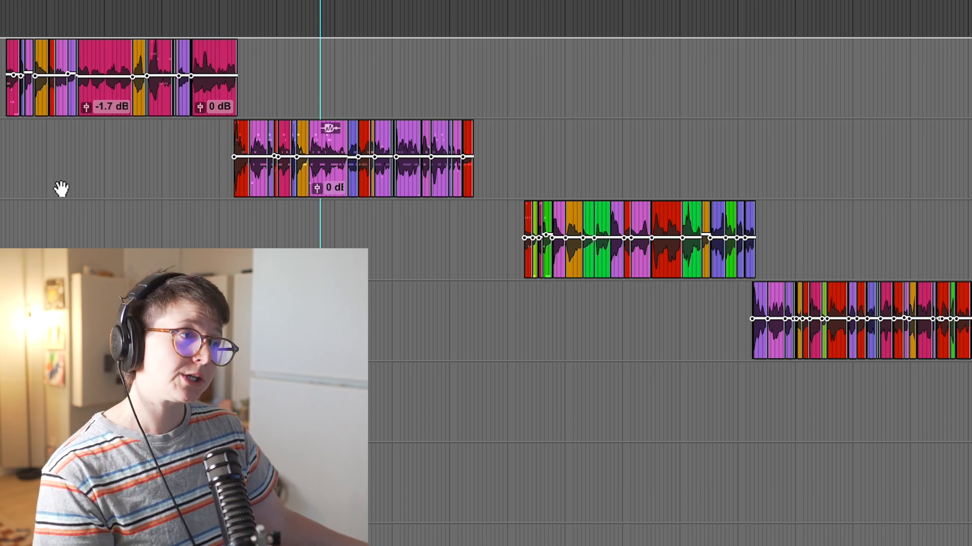
# Select the comped clips on the Audio 2.17 lead track and look through the recorded takes beneath it
pyautogui.moveTo(1, 93); pyautogui.dragTo(249, 78)
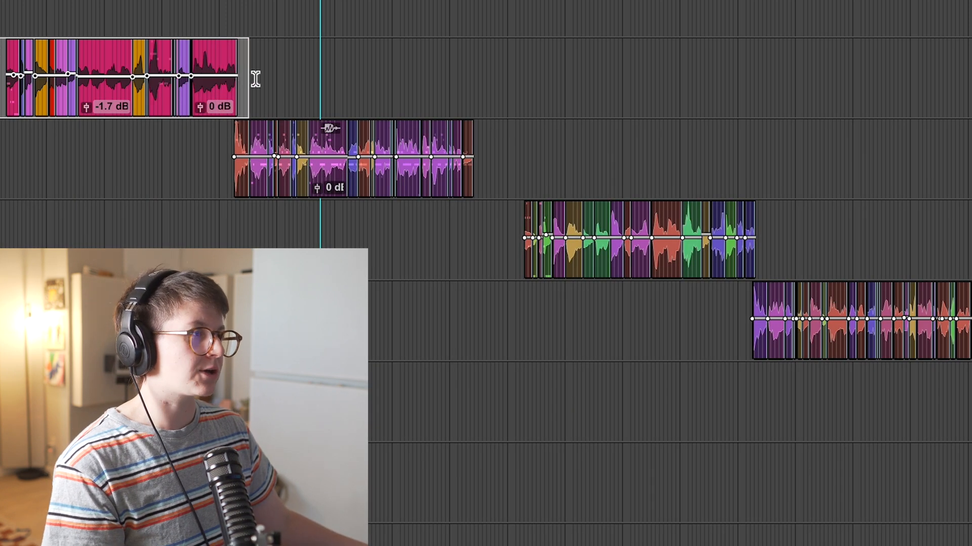
pyautogui.press('r')
pyautogui.press('t')
pyautogui.press('t')
pyautogui.press('t')
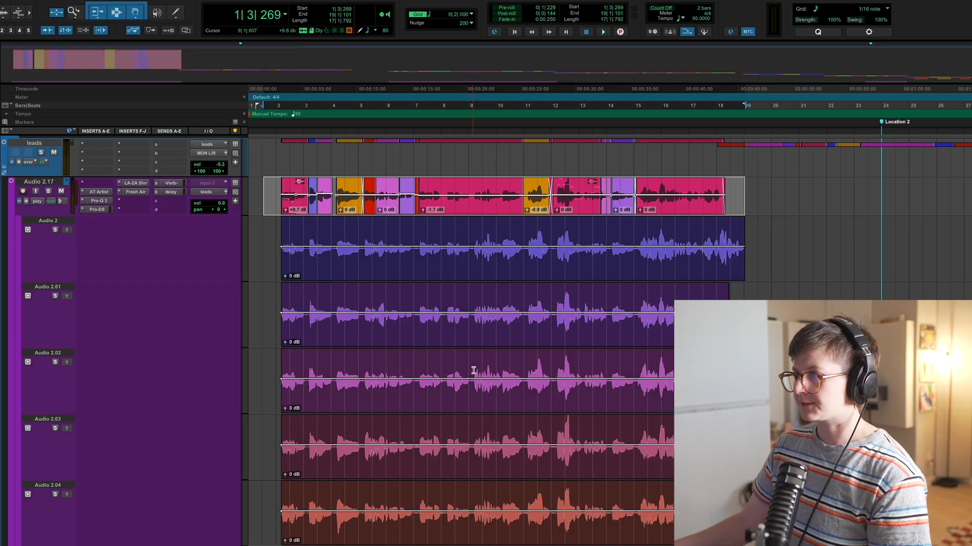
pyautogui.scroll(-10, 473, 371)
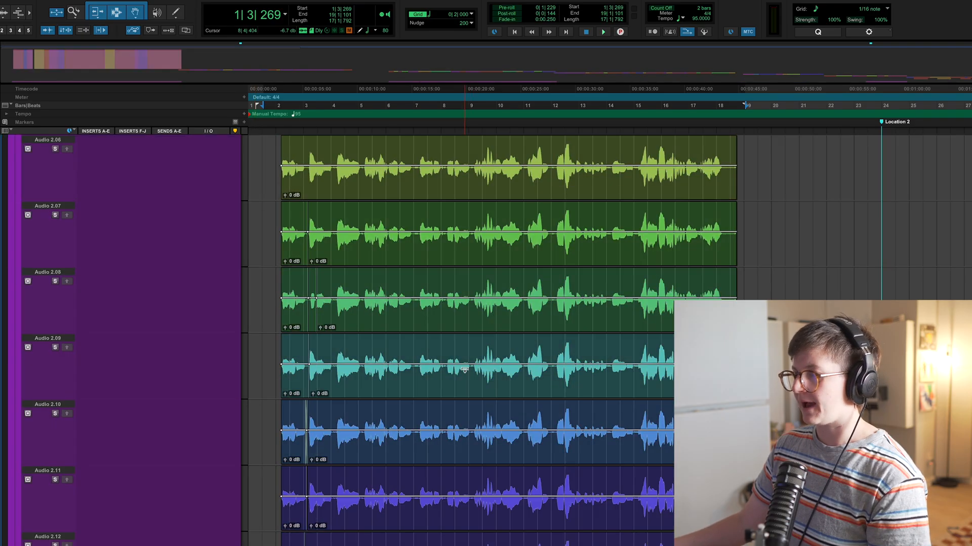
pyautogui.scroll(12, 392, 388)
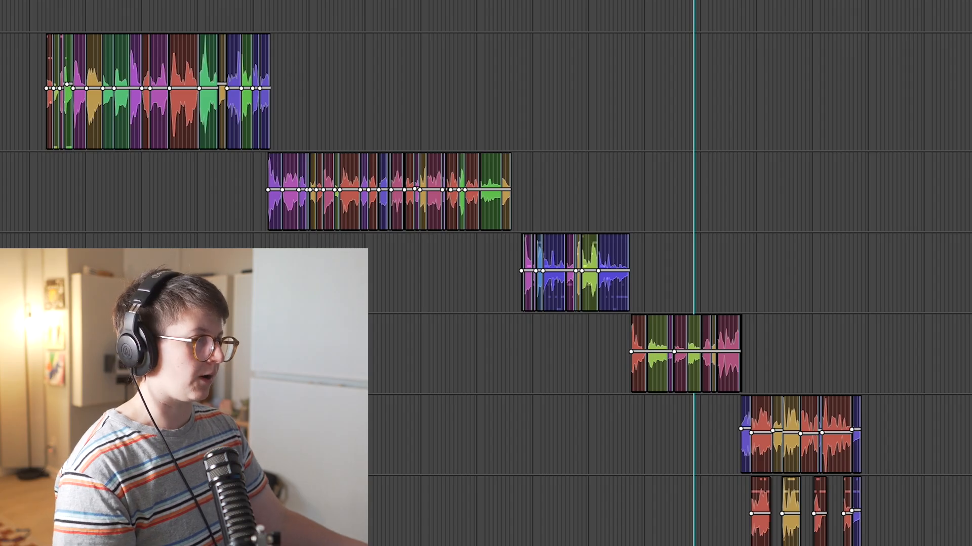
# Highlight the comped clips on the c1 lead track
pyautogui.scroll(2, 276, 225)
pyautogui.moveTo(240, 203); pyautogui.dragTo(470, 164)
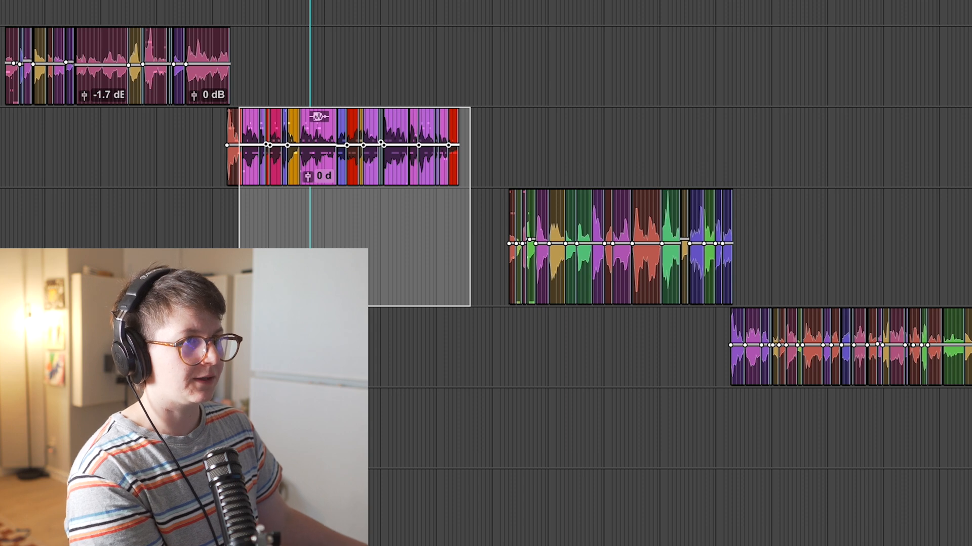
pyautogui.scroll(15, 455, 378)
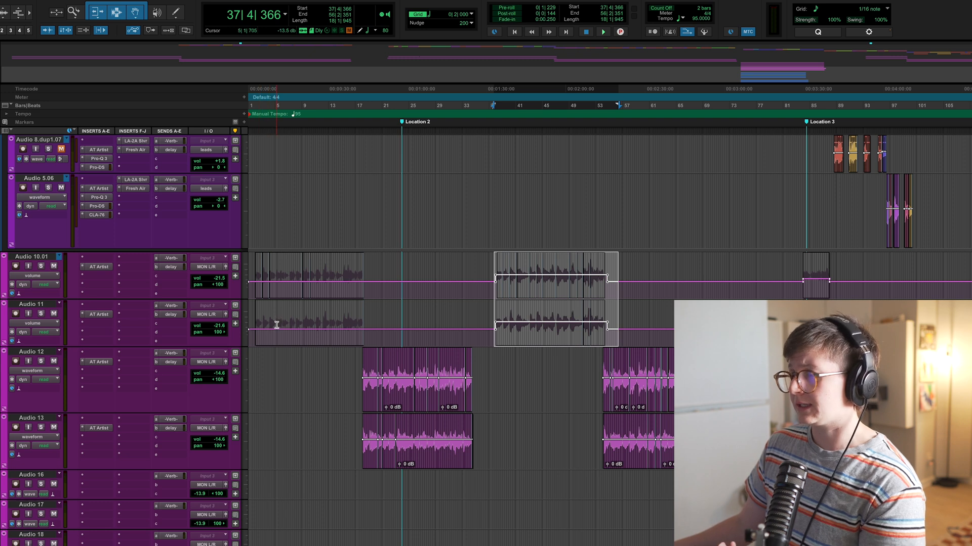
# Highlight the first group of doubled vocal clips on Audio 10.01 and Audio 11 and compare them with the Audio 2.17 lead
pyautogui.moveTo(262, 359); pyautogui.dragTo(358, 297)
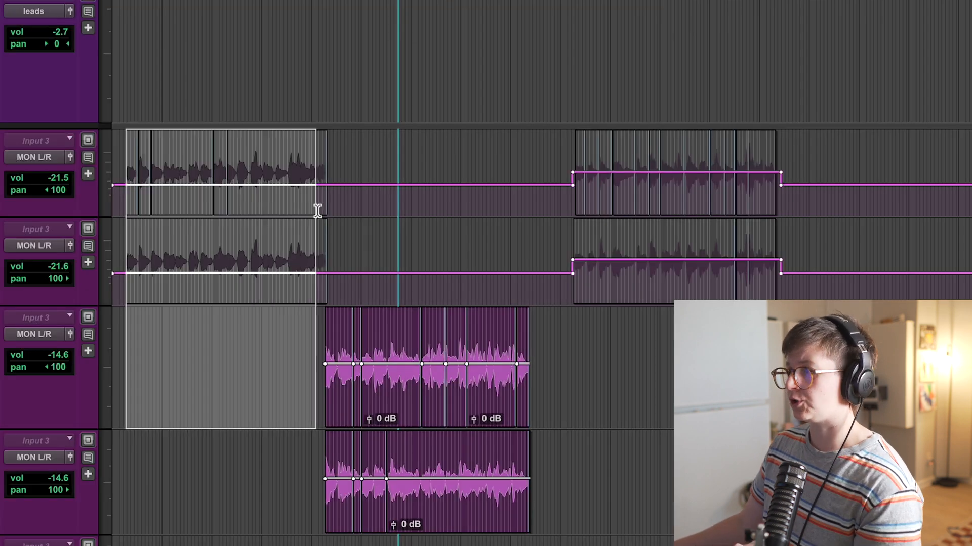
pyautogui.press('t')
pyautogui.press('t')
pyautogui.press('t')
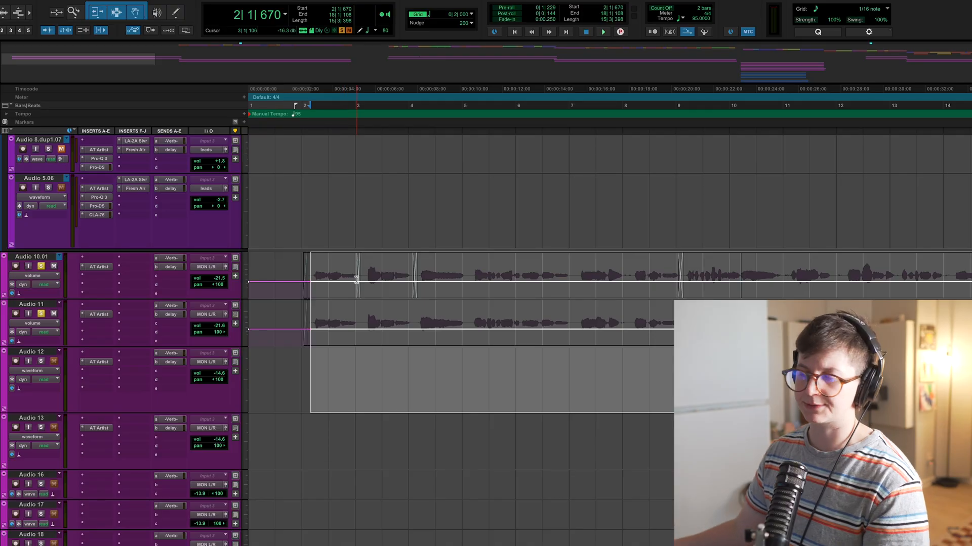
pyautogui.scroll(10, 298, 364)
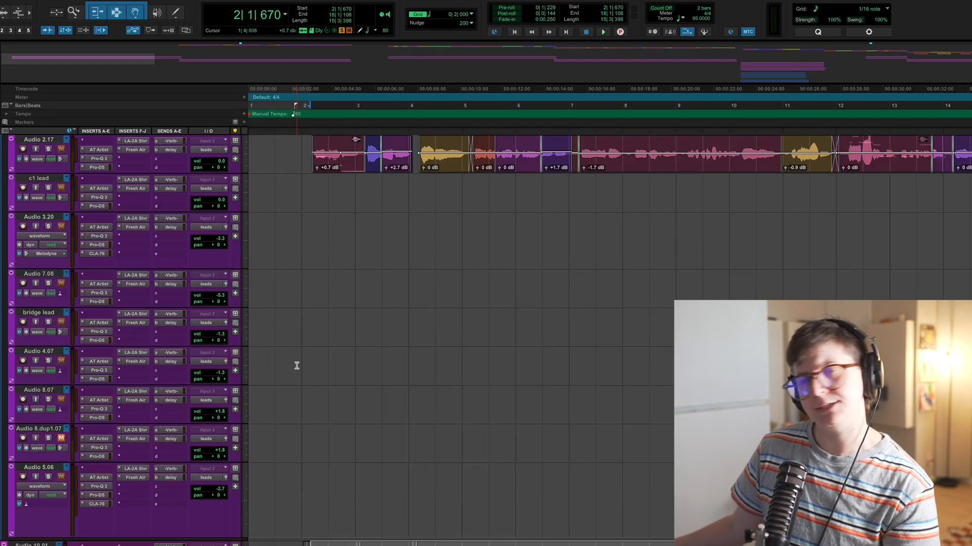
pyautogui.scroll(-10, 298, 365)
# Play the soloed Audio 2.17 lead together with the Audio 10.01 and Audio 11 doubles from bar 2
pyautogui.click(303, 354)
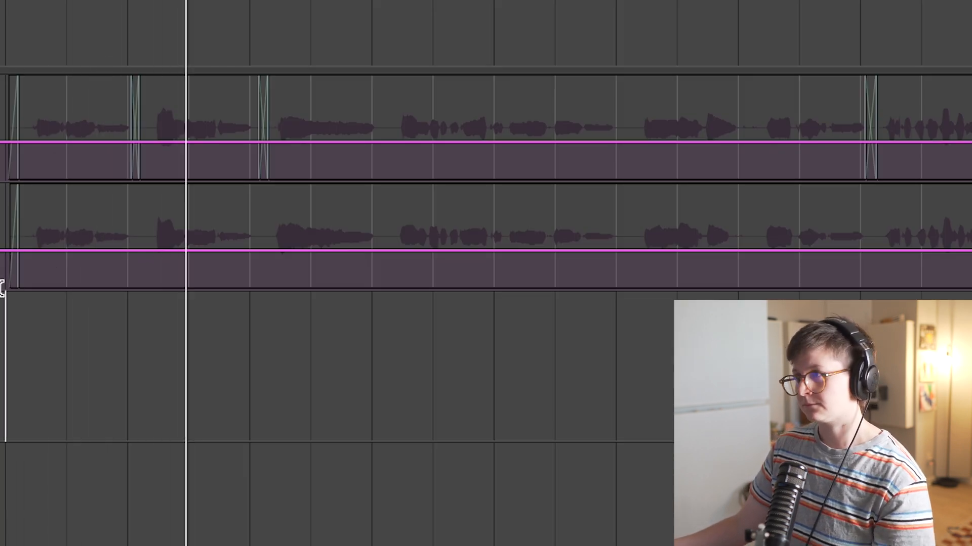
pyautogui.scroll(10, 6, 417)
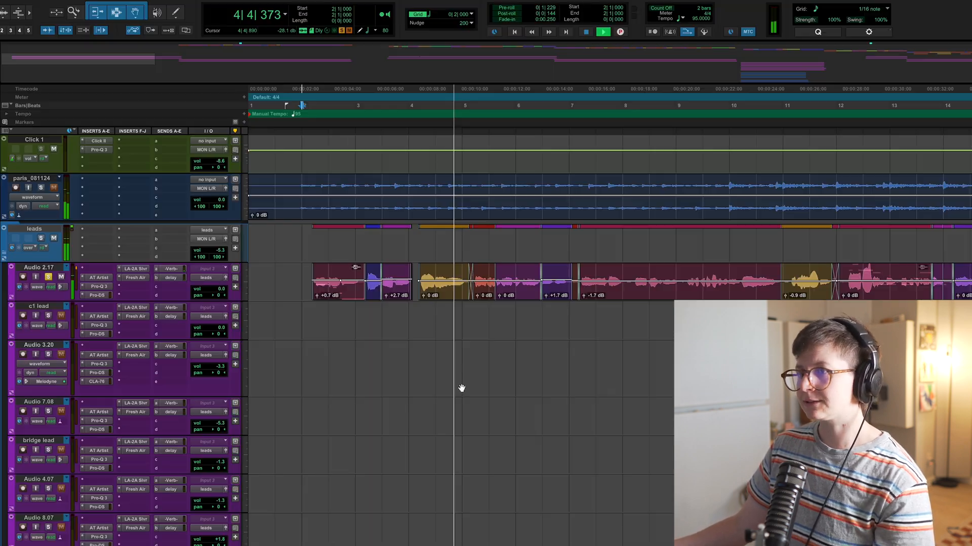
pyautogui.scroll(-10, 460, 389)
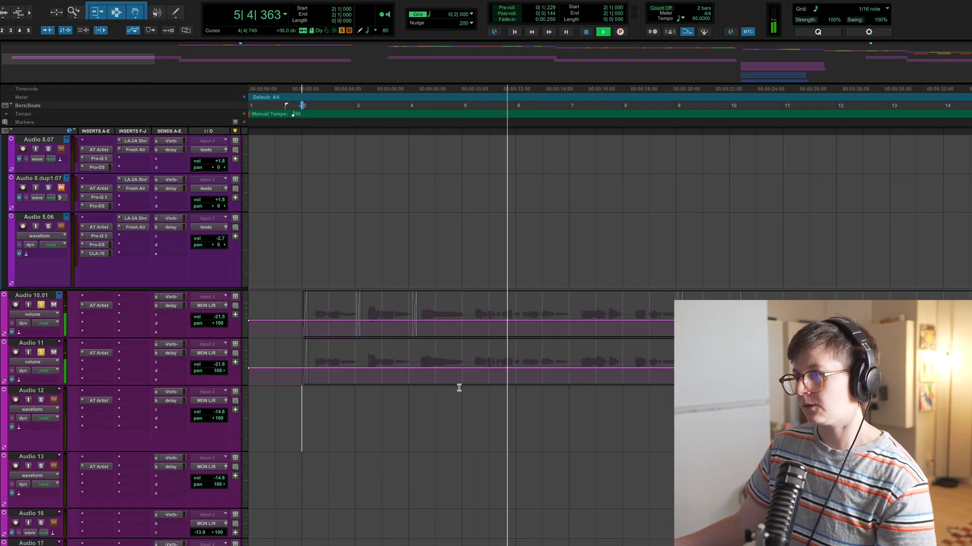
pyautogui.hscroll(7, 458, 389)
pyautogui.hscroll(-6, 439, 388)
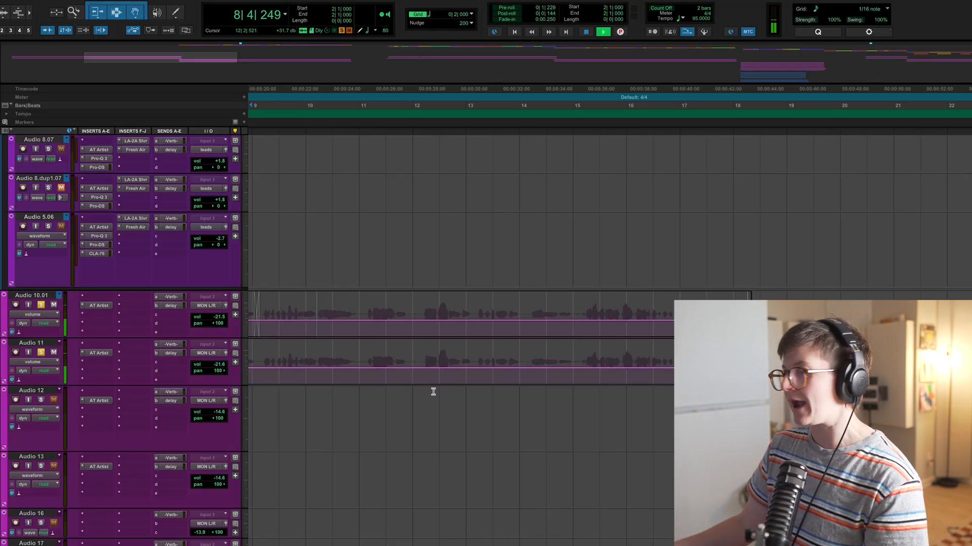
pyautogui.hscroll(-2, 433, 392)
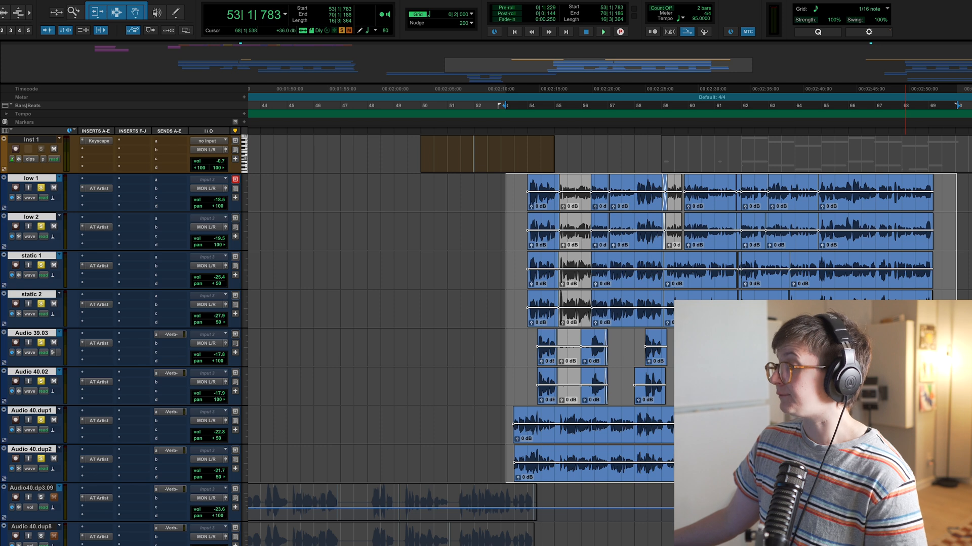
# Unsolo the selected backing vocal tracks from low 1 to Audio 40.dup2
pyautogui.scroll(-1, 905, 364)
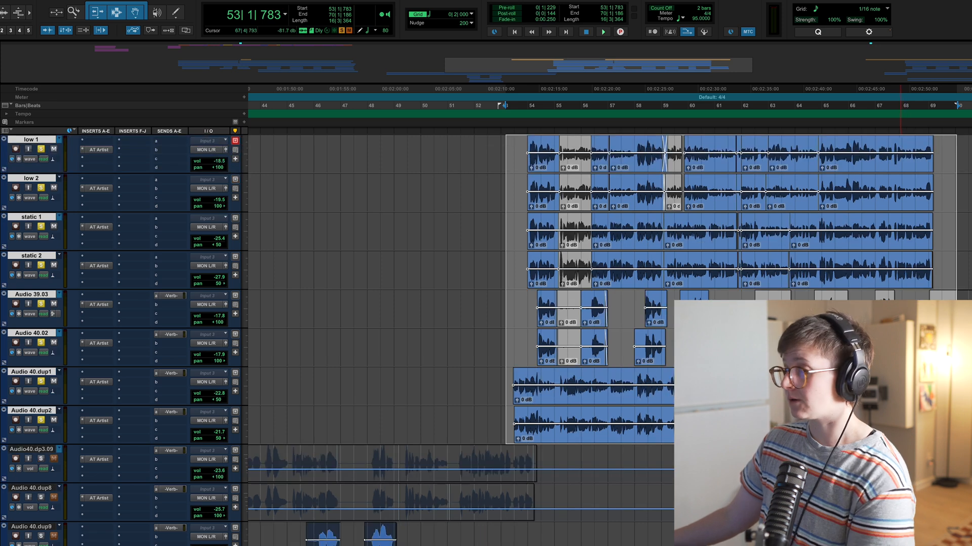
pyautogui.hscroll(7, 905, 364)
pyautogui.keyDown('alt'); pyautogui.keyDown('shift'); pyautogui.click(41, 421); pyautogui.keyUp('shift'); pyautogui.keyUp('alt')
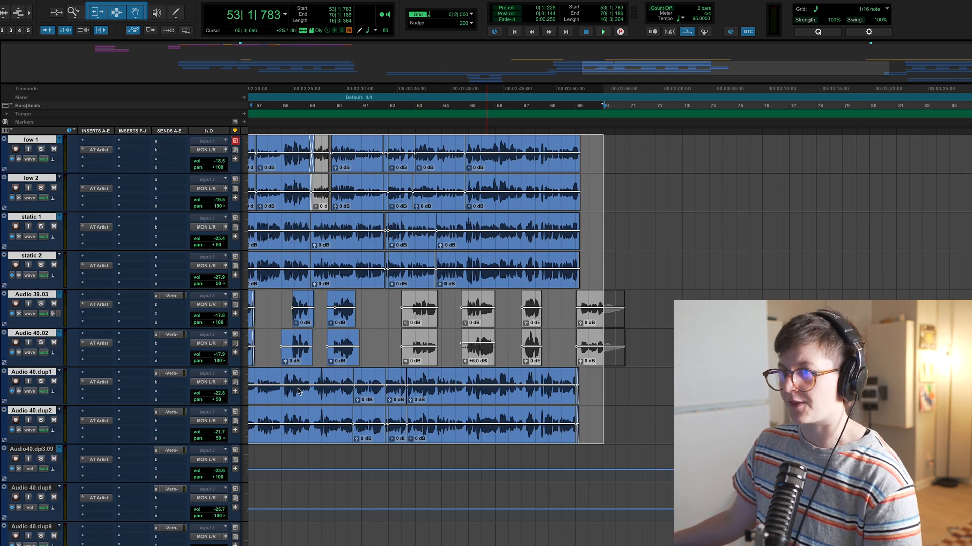
pyautogui.hscroll(-7, 366, 393)
pyautogui.scroll(3, 395, 397)
# Highlight the clips of the low 1 and low 2 backing vocal tracks
pyautogui.click(486, 401)
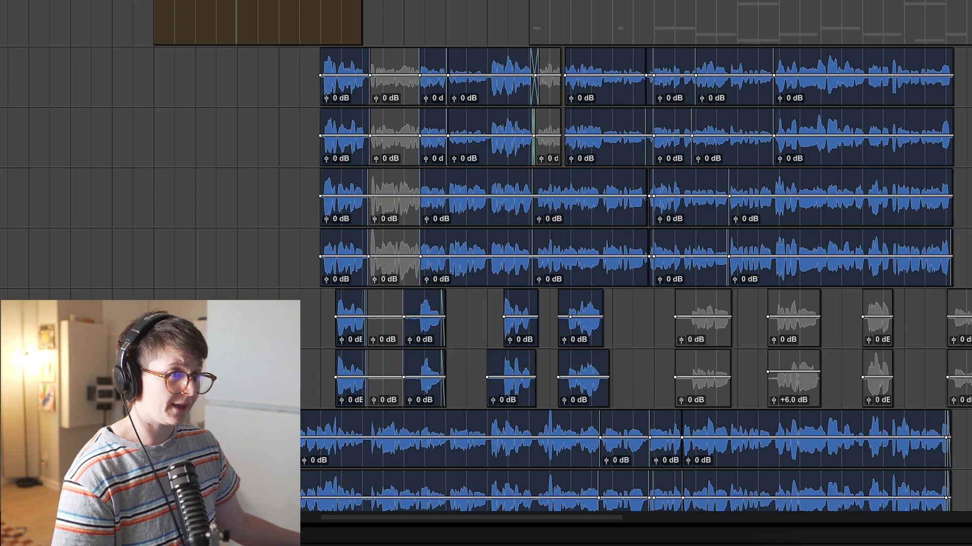
pyautogui.moveTo(316, 66); pyautogui.dragTo(967, 147)
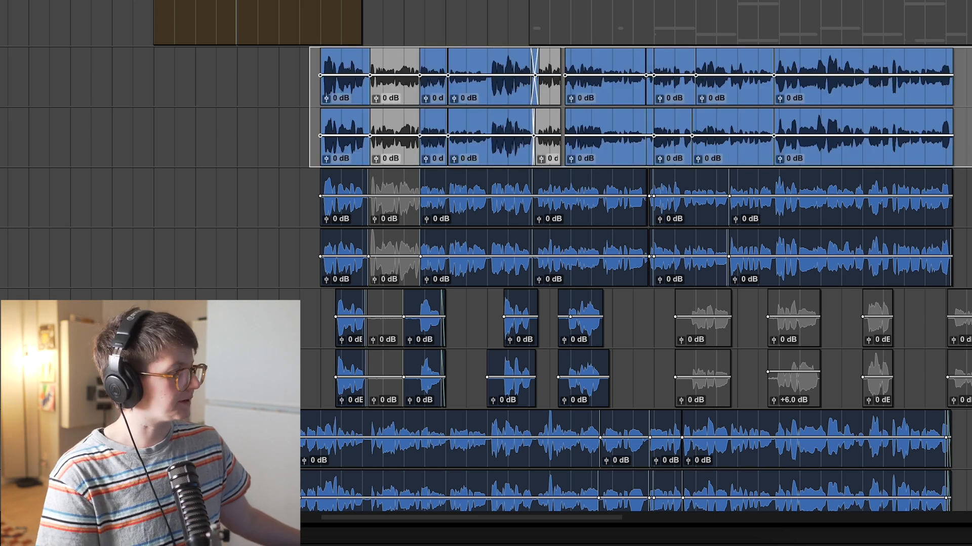
pyautogui.click(426, 7)
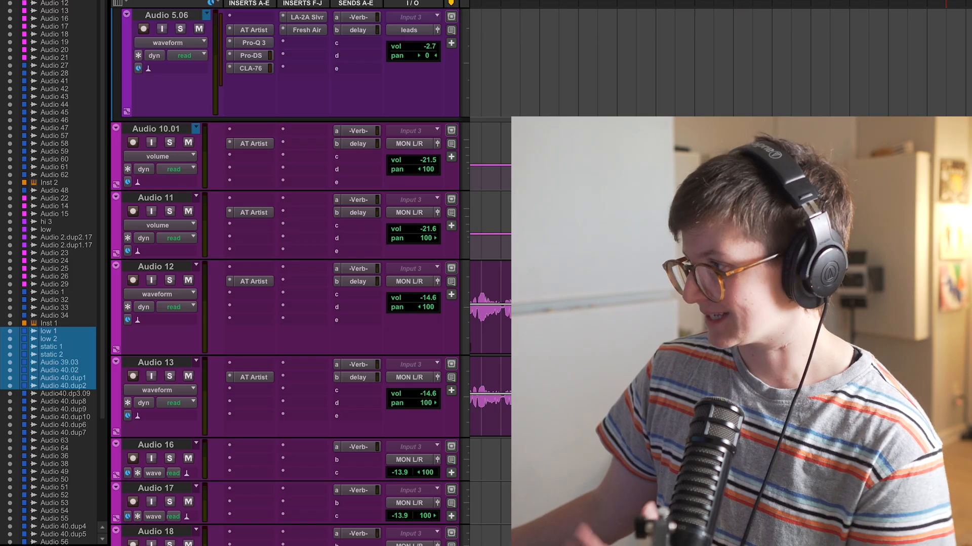
# Solo the backing vocal tracks Audio 16 through Audio 21
pyautogui.scroll(-5, 541, 273)
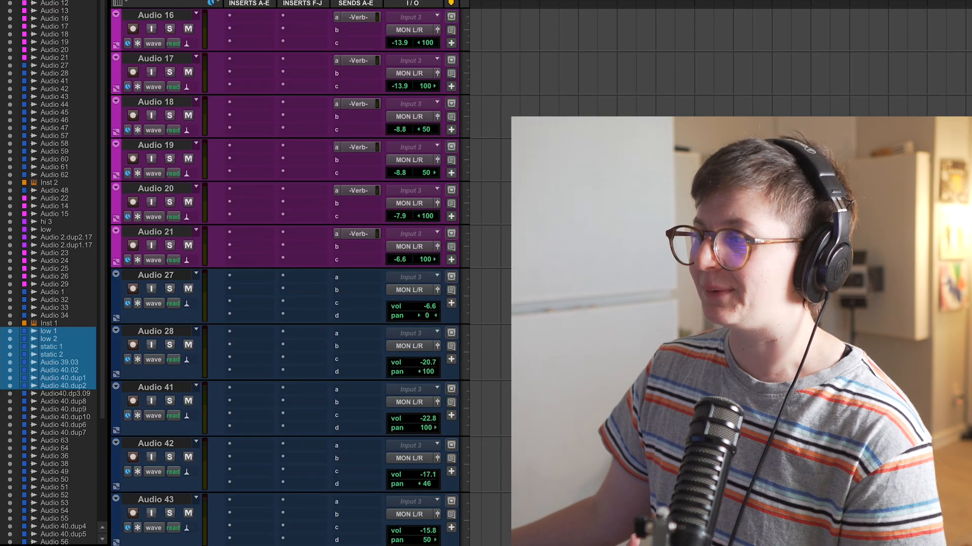
pyautogui.scroll(3, 541, 273)
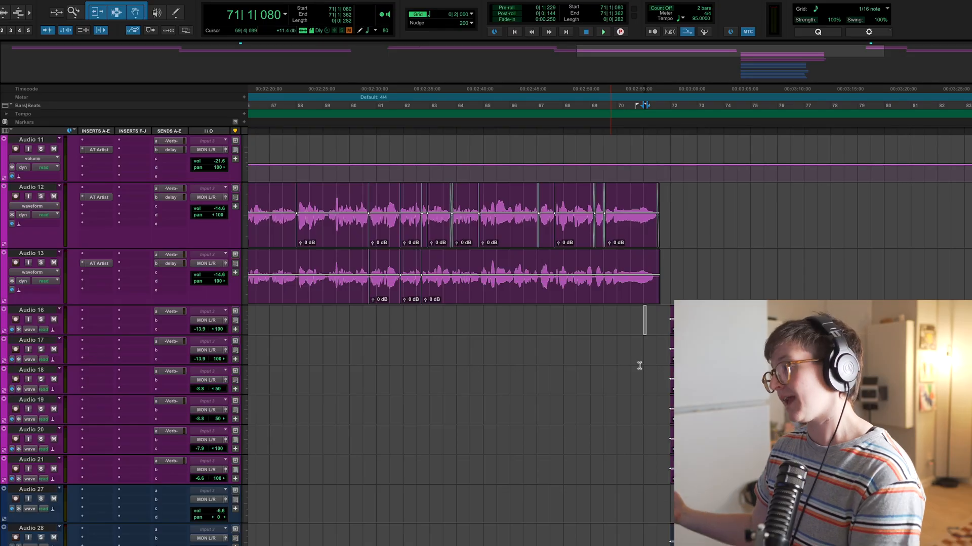
pyautogui.scroll(-15, 611, 434)
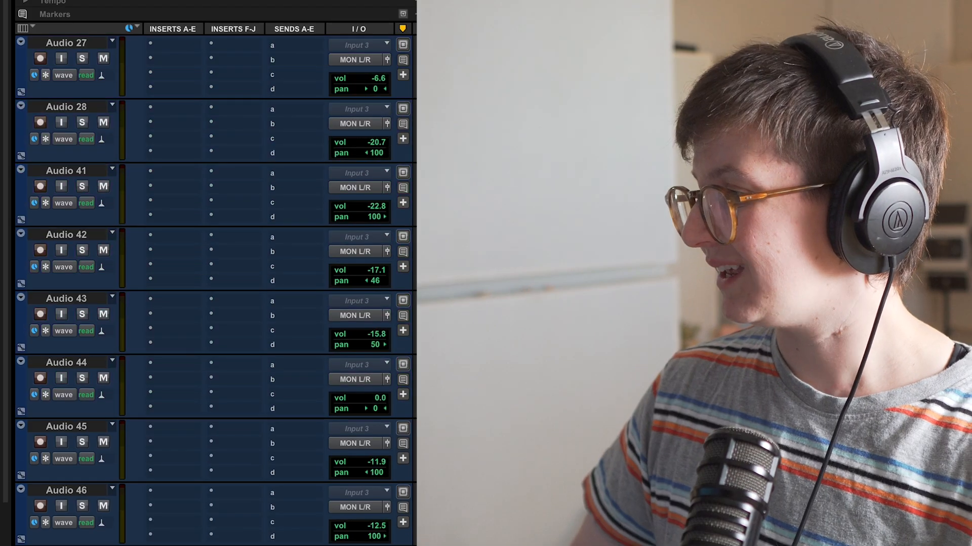
pyautogui.scroll(8, 215, 294)
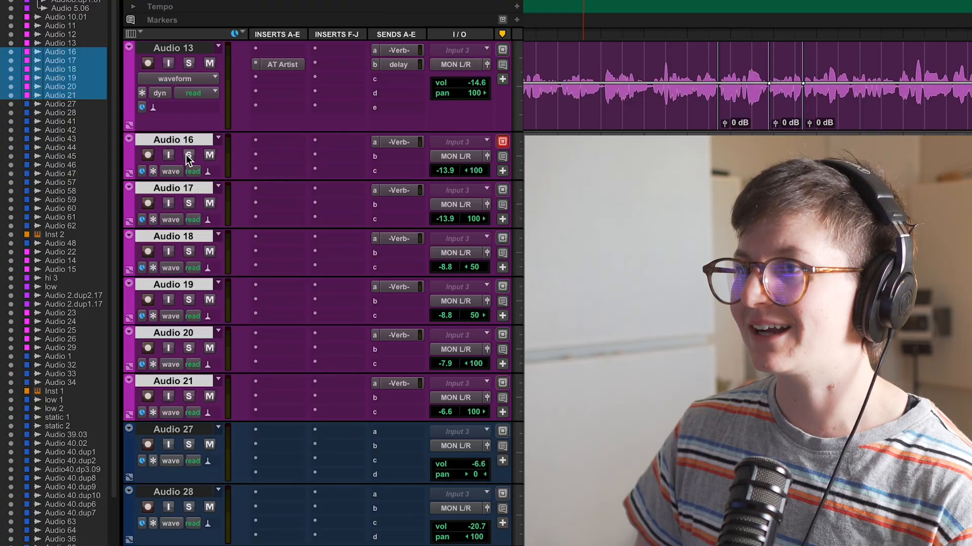
pyautogui.click(188, 157)
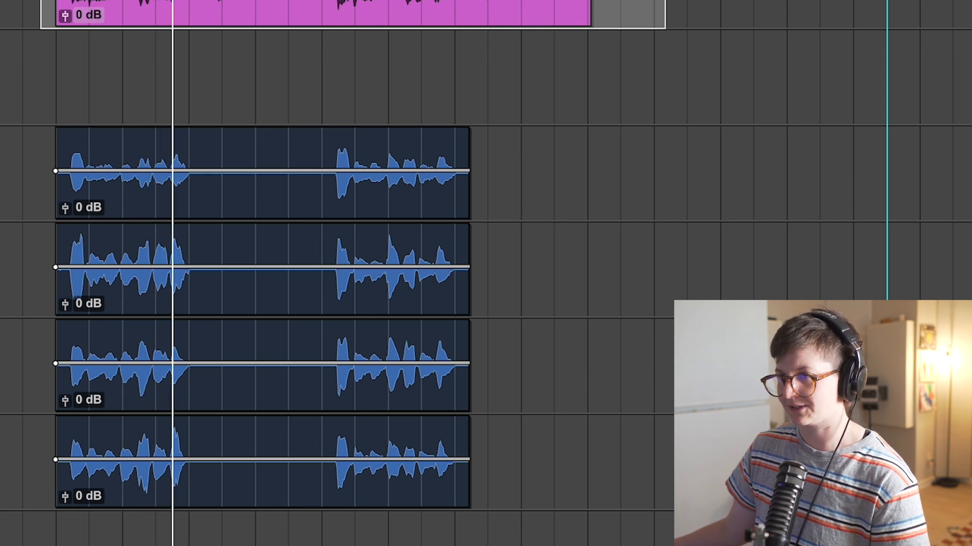
# Play the stacked backing vocals from the start of their clips and look over the blue vocal layers beneath the purple ones
pyautogui.press('space')
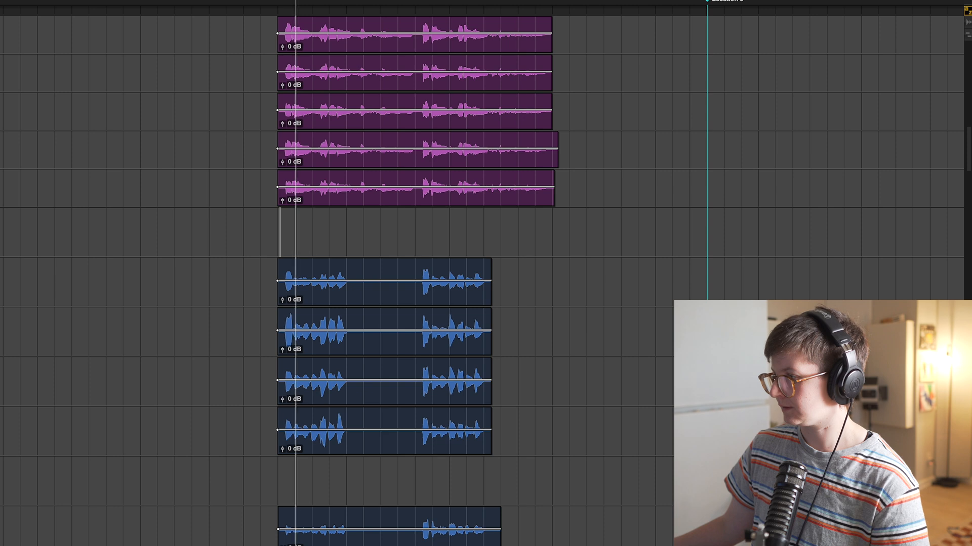
pyautogui.press('r')
pyautogui.press('t')
pyautogui.press('t')
pyautogui.hscroll(6, 673, 381)
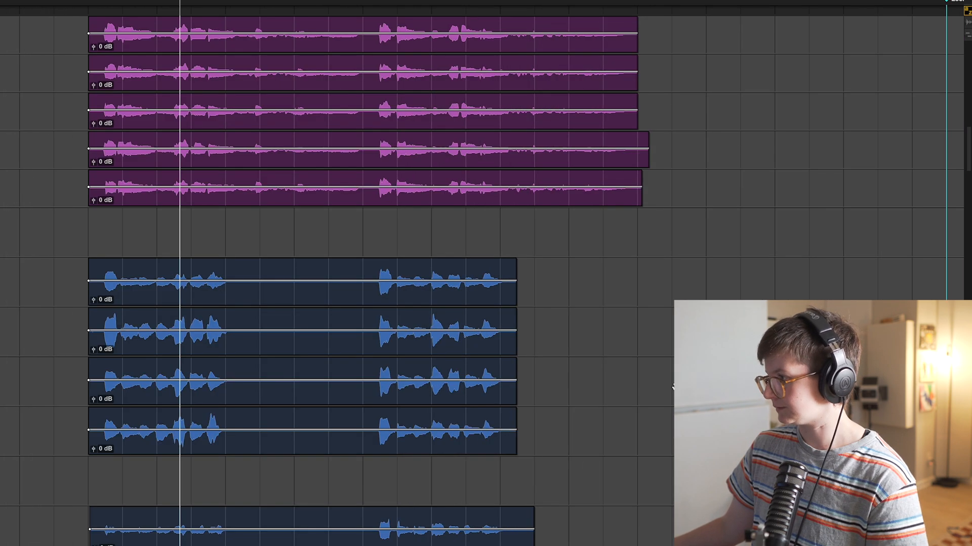
pyautogui.scroll(-4, 673, 381)
pyautogui.scroll(-1, 673, 381)
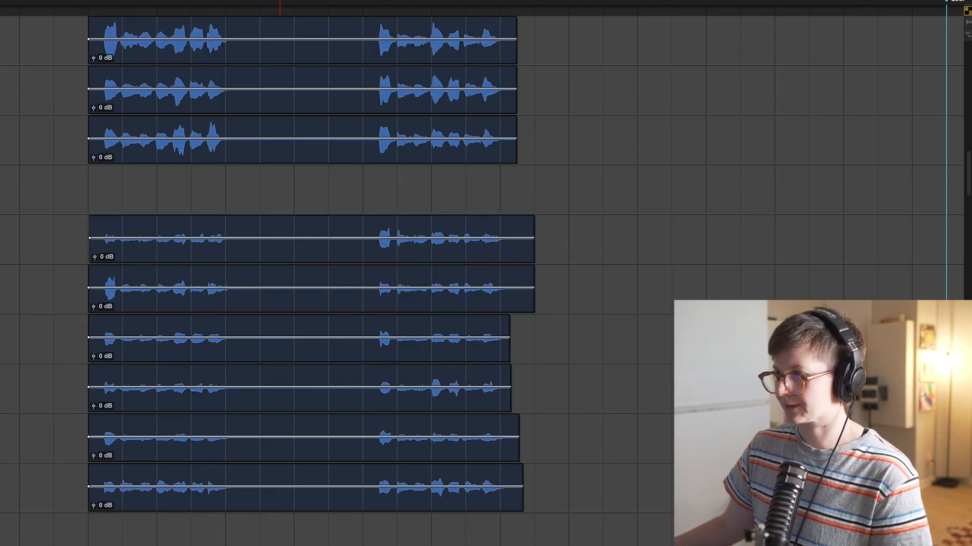